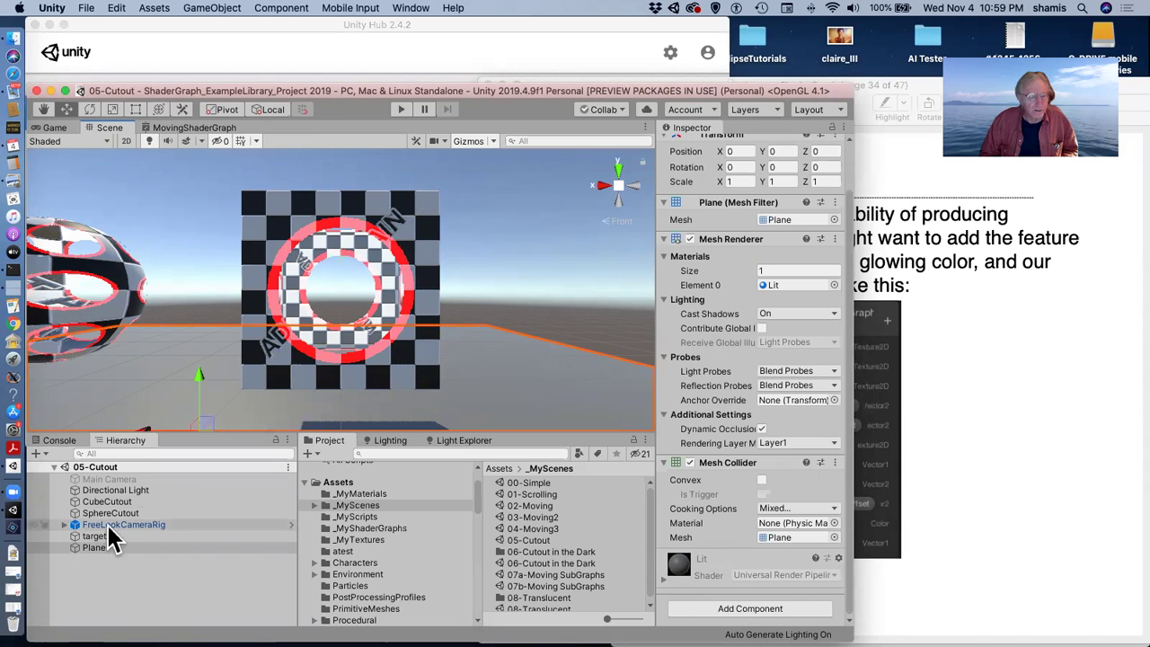
Inspect the CubeCutout object's TestDissolveMine material and select CutoutShaderGraph in the _MyShaderGraphs folder
left_click(108, 503)
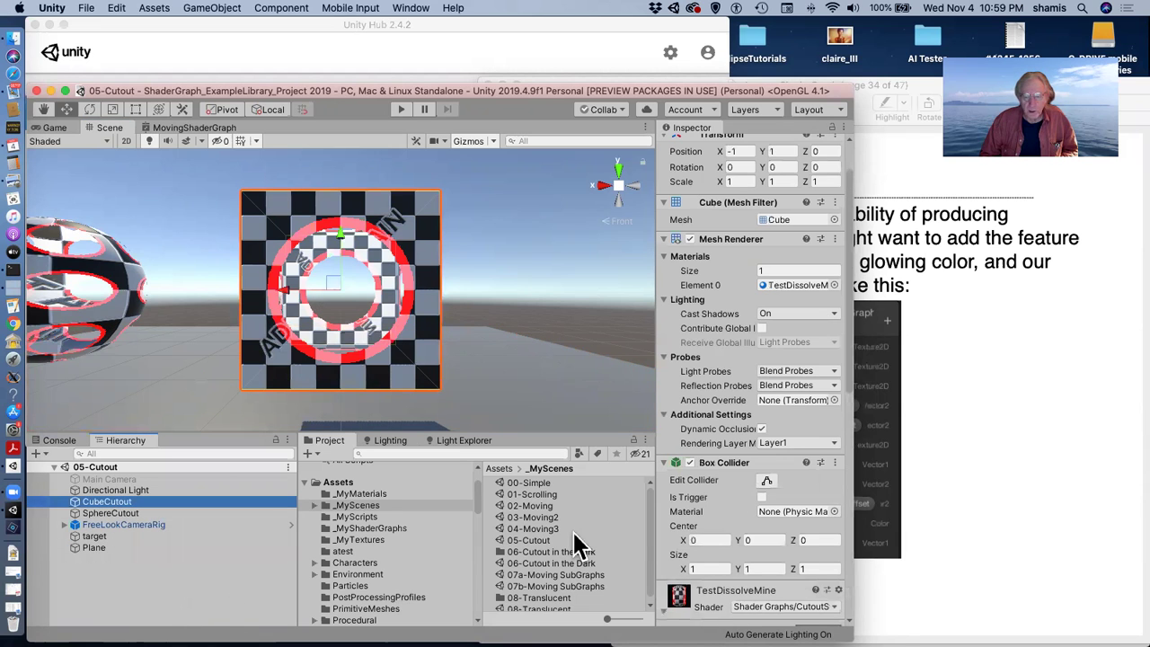
scroll(716, 530, "down", 10)
scroll(710, 466, "up", 3)
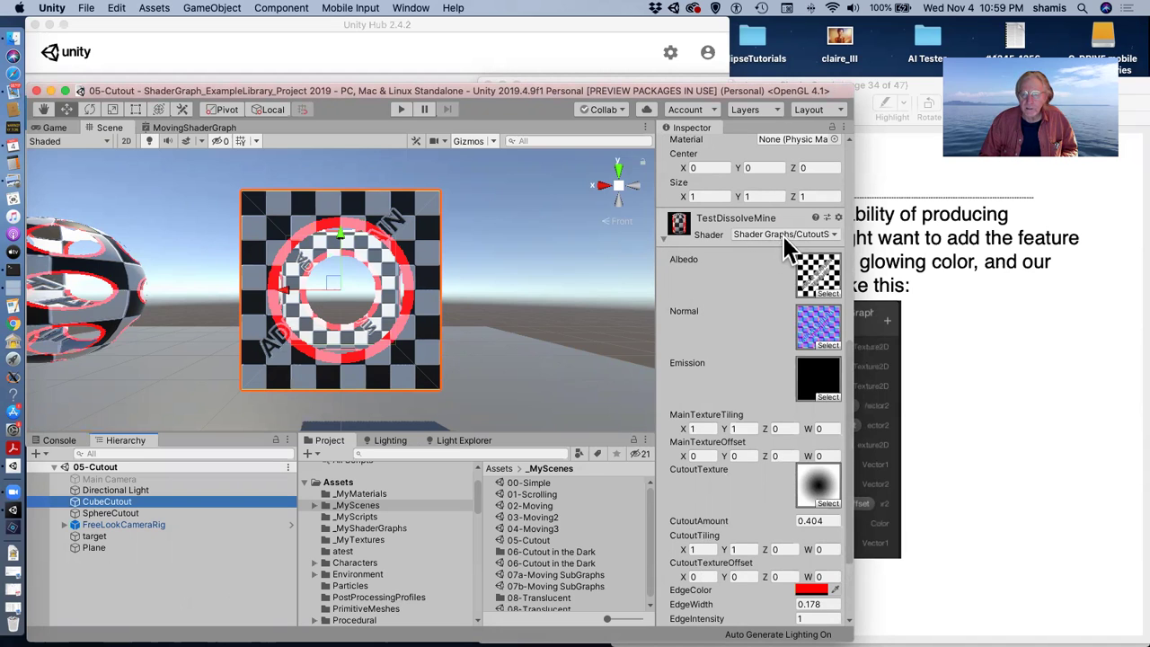
left_click(366, 528)
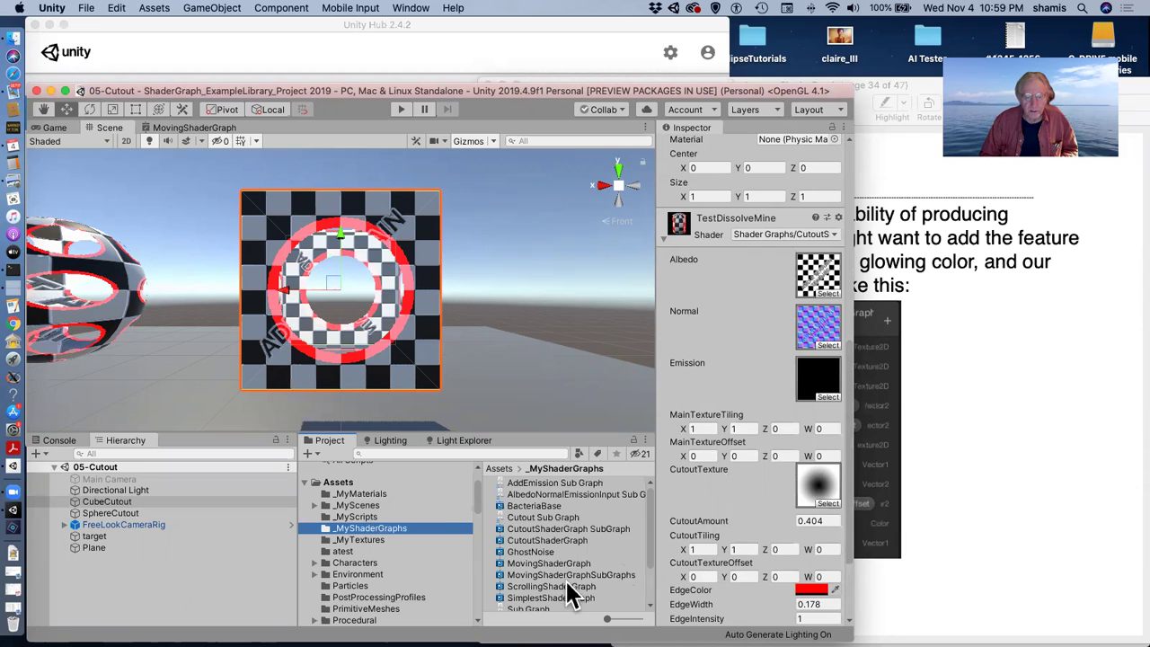
left_click(543, 537)
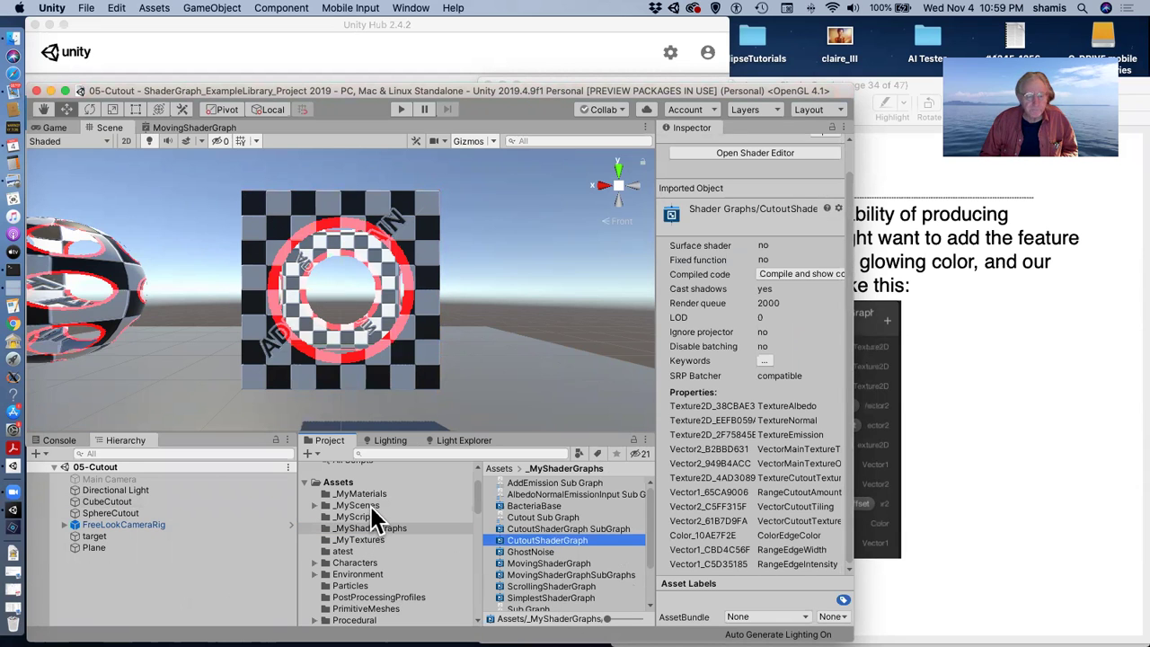
Select CubeCutout again and review its material's texture, tiling, offset, cutout and edge properties
left_click(131, 503)
scroll(746, 503, "down", 10)
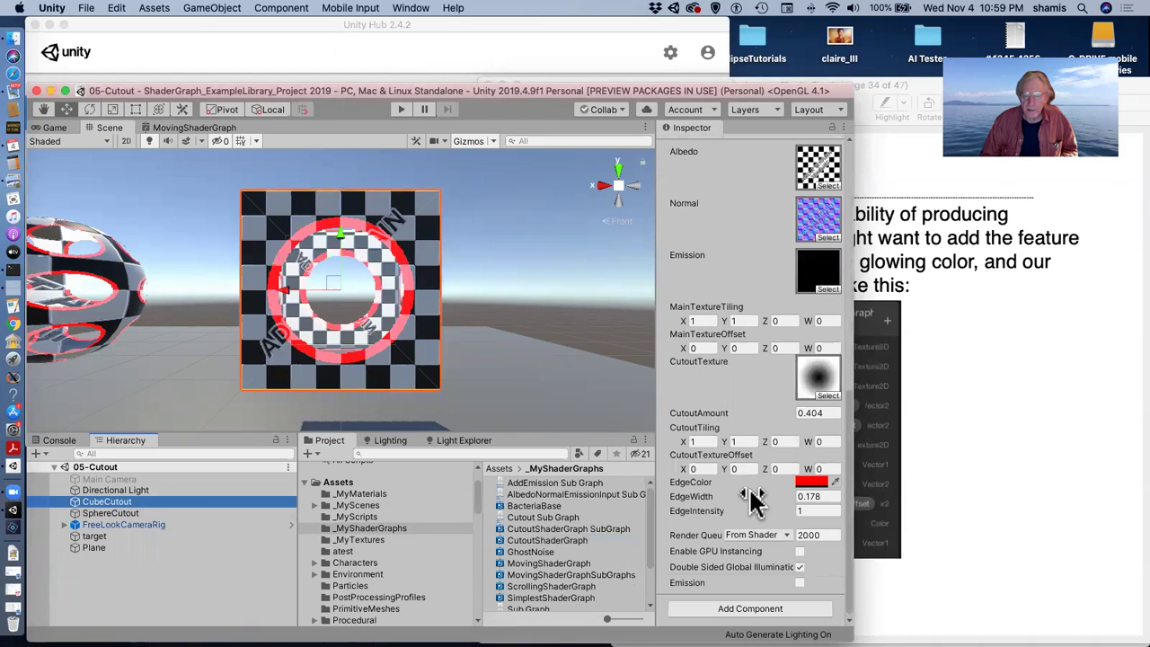
scroll(750, 354, "up", 5)
scroll(750, 354, "down", 4)
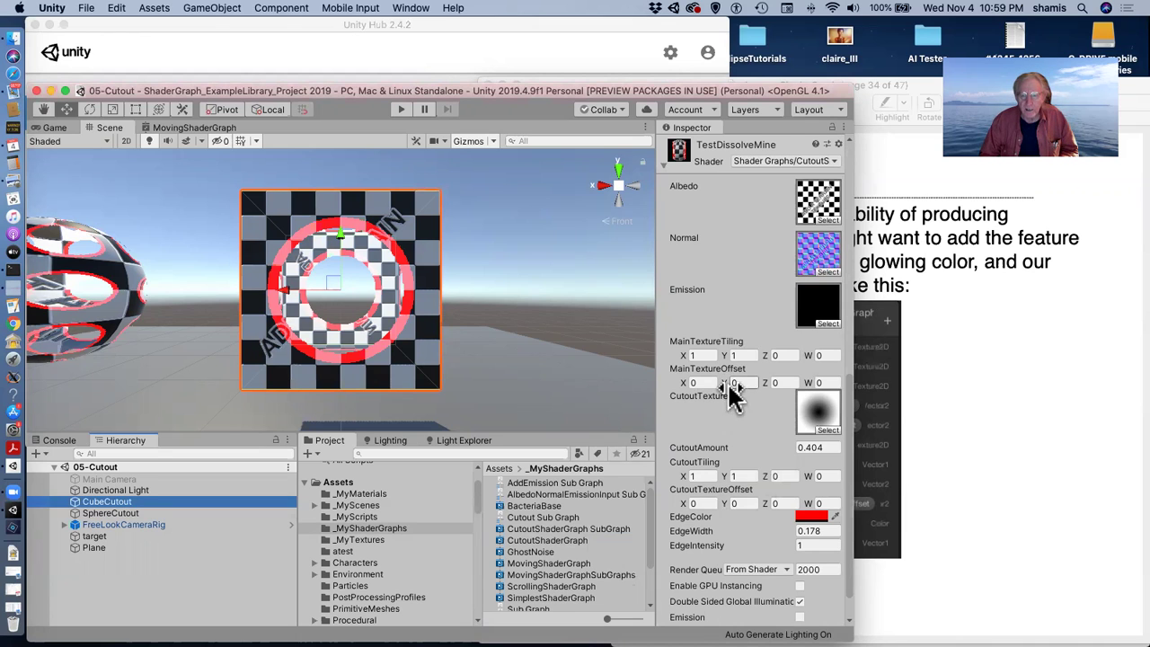
Try MainTextureTiling Y at 1.33 and MainTextureOffset Y at 0.25 on the cube's material, restoring them to 1 and 0
left_click_drag(727, 363, 738, 359)
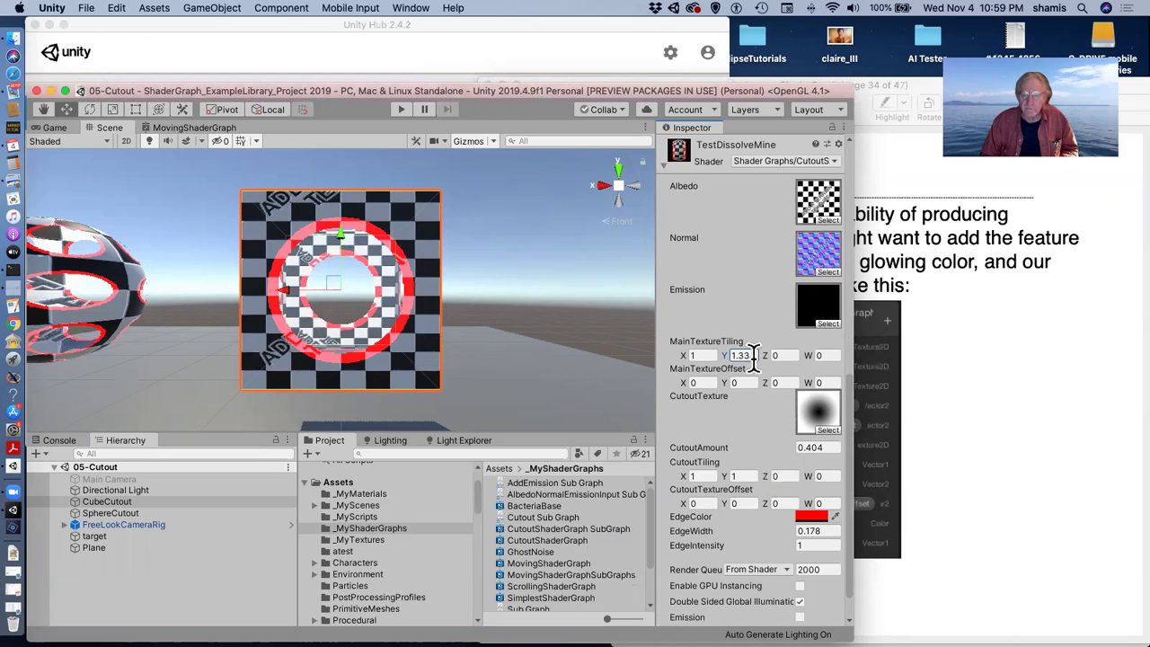
left_click(754, 356)
type("1")
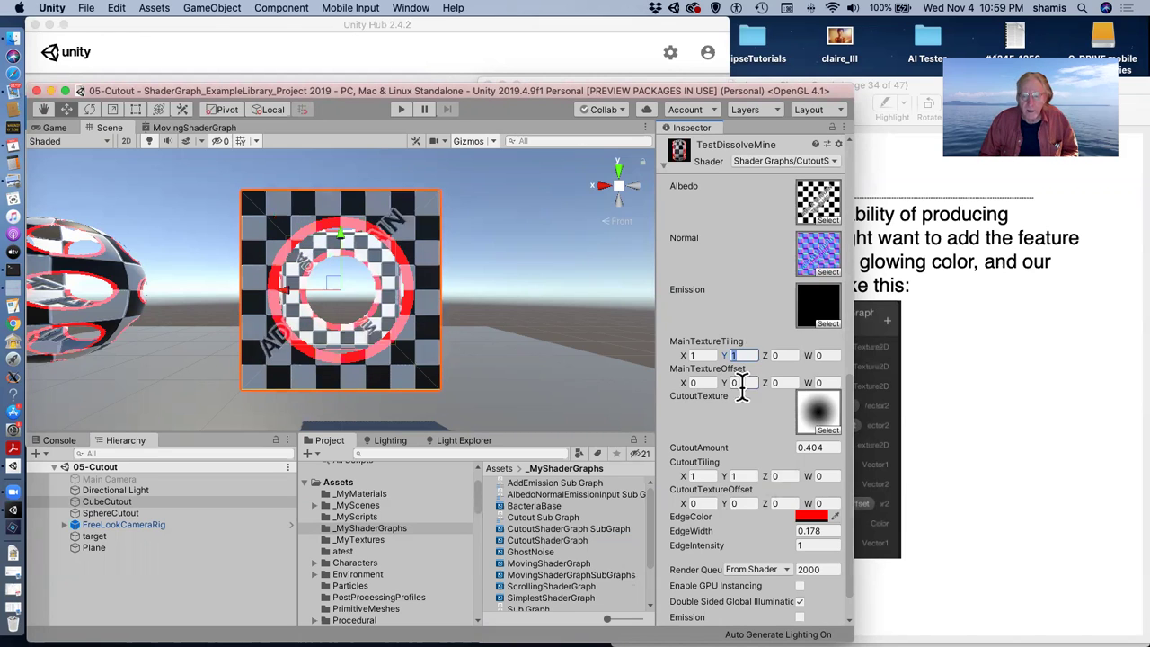
left_click_drag(726, 381, 734, 378)
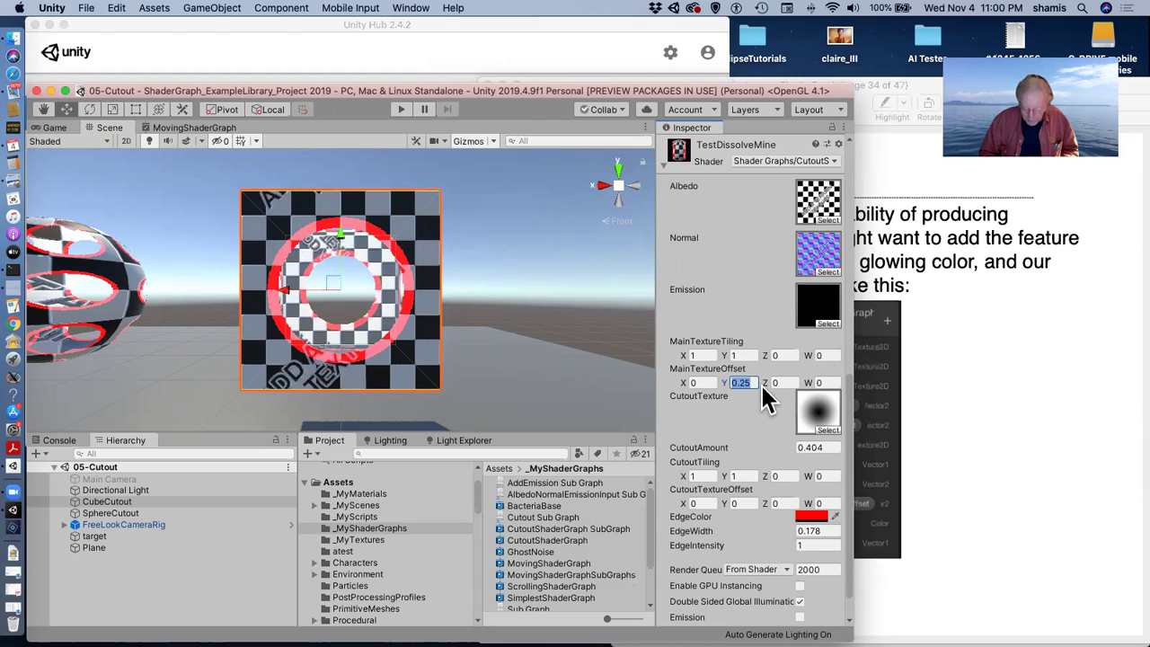
type("0")
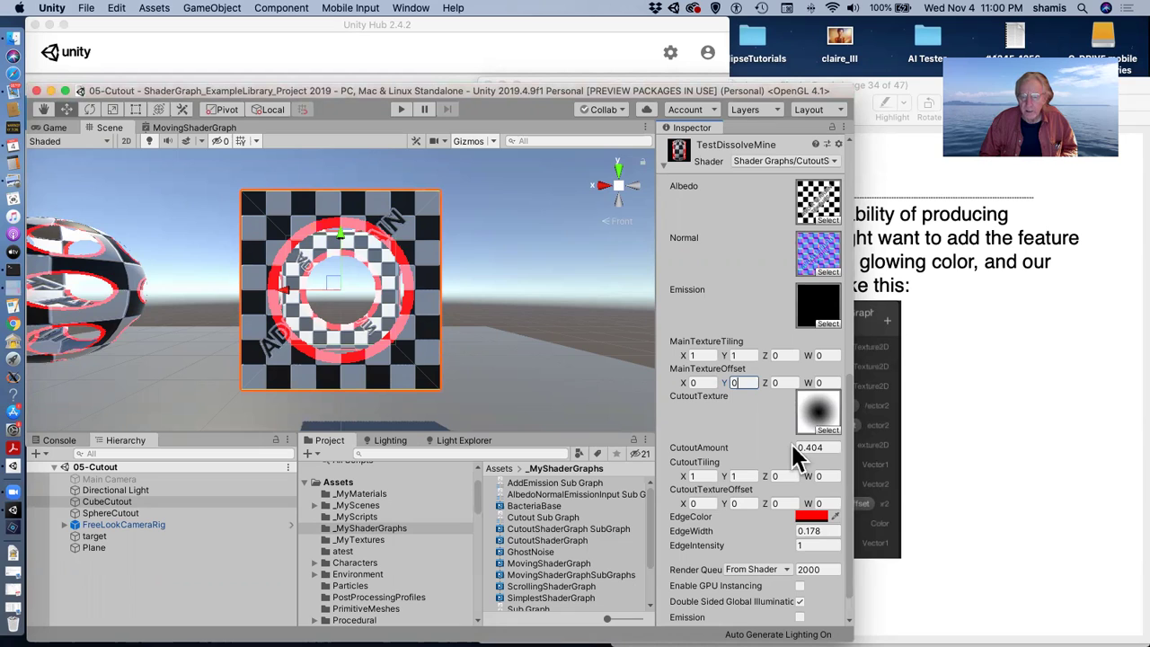
Try CutoutAmount values of .3, .35, 5 and .5 on the cube's material and undo the change
left_click(786, 444)
left_click_drag(785, 443, 776, 447)
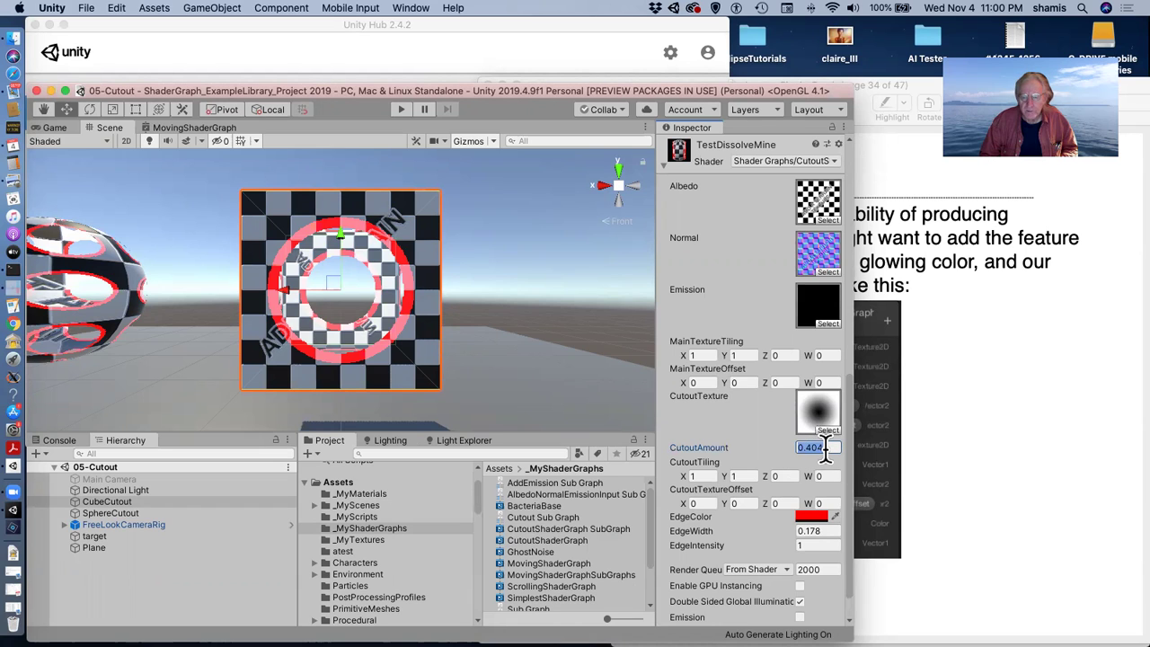
type(".3")
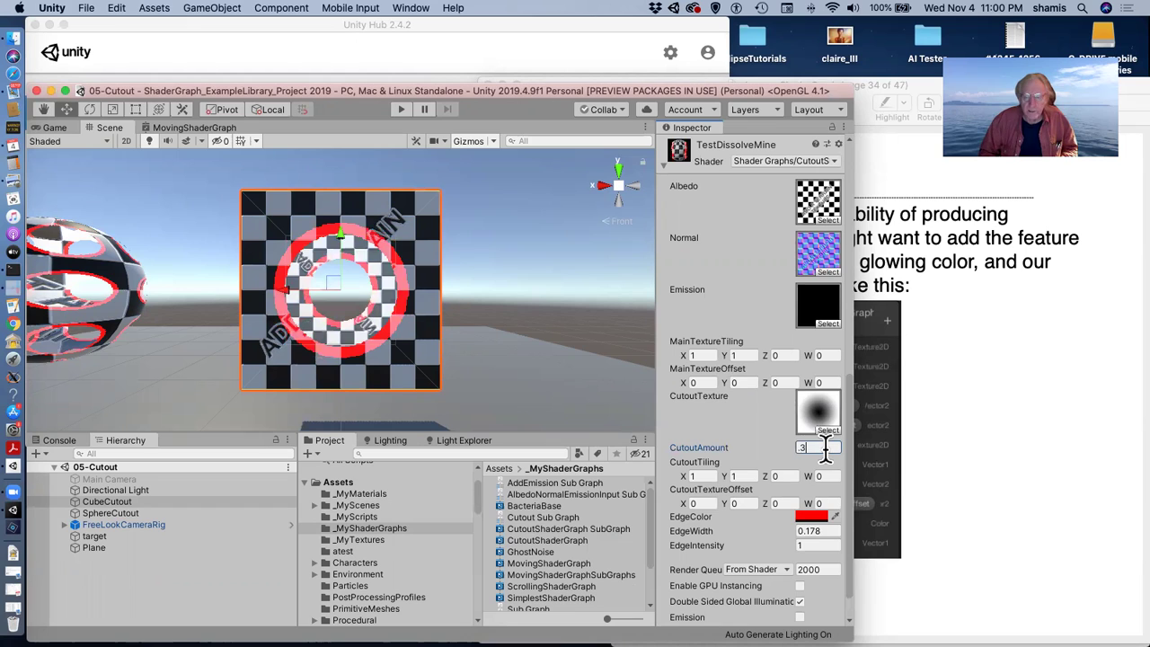
type("5")
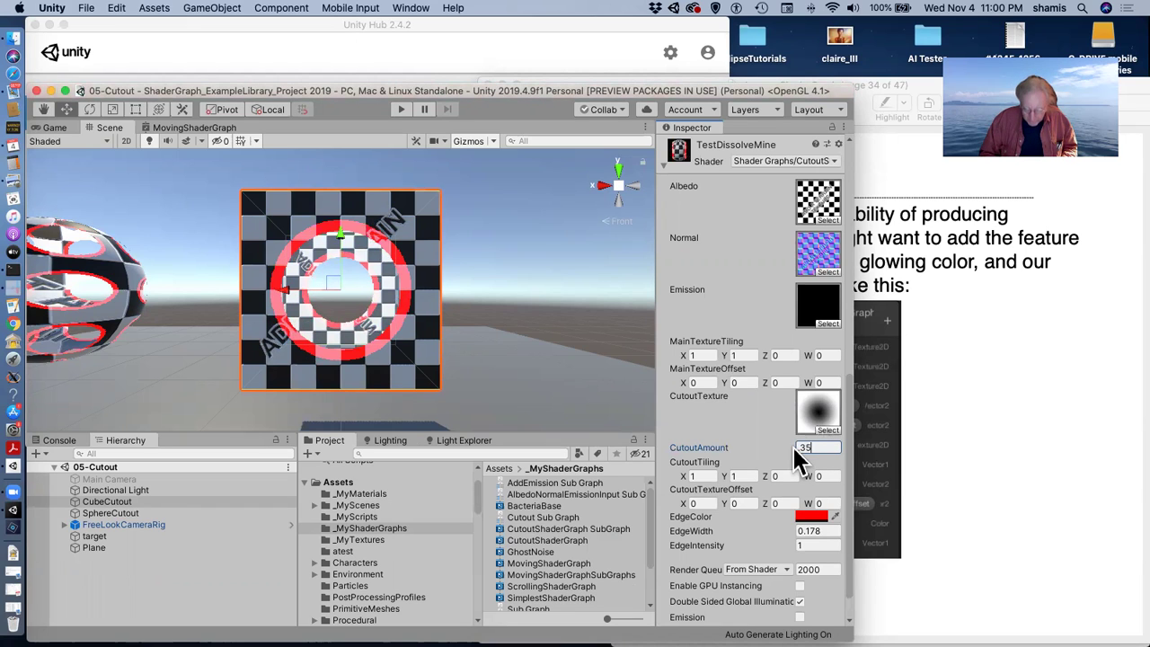
key("BackSpace")
key("BackSpace")
key("BackSpace")
type("5")
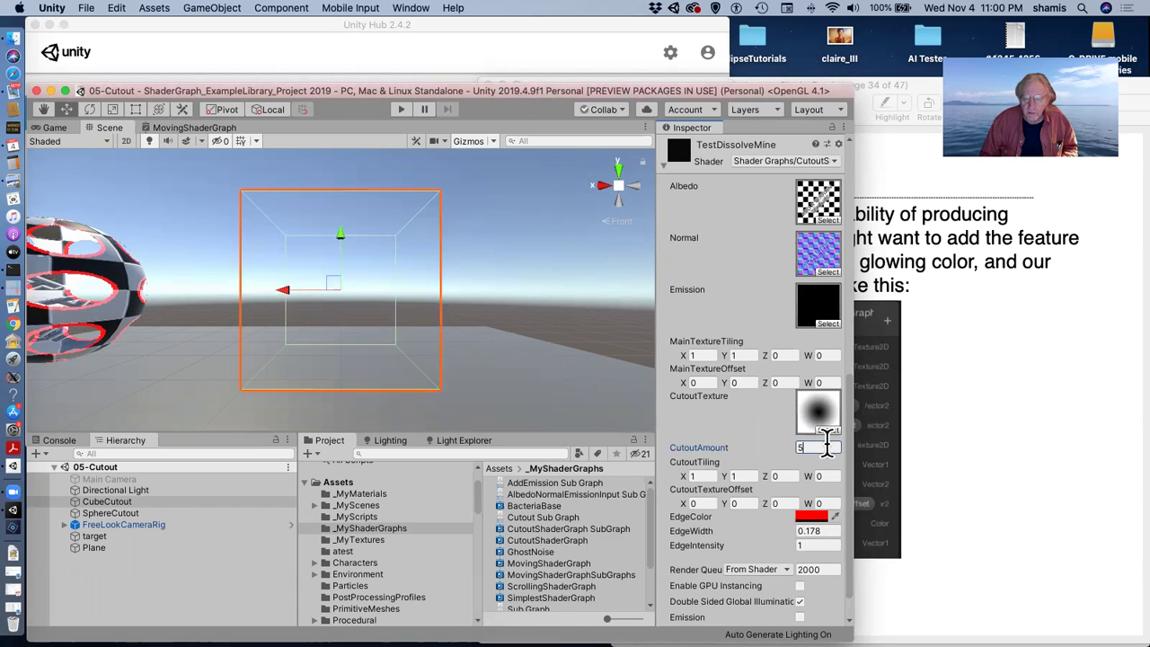
key("BackSpace")
type(".5")
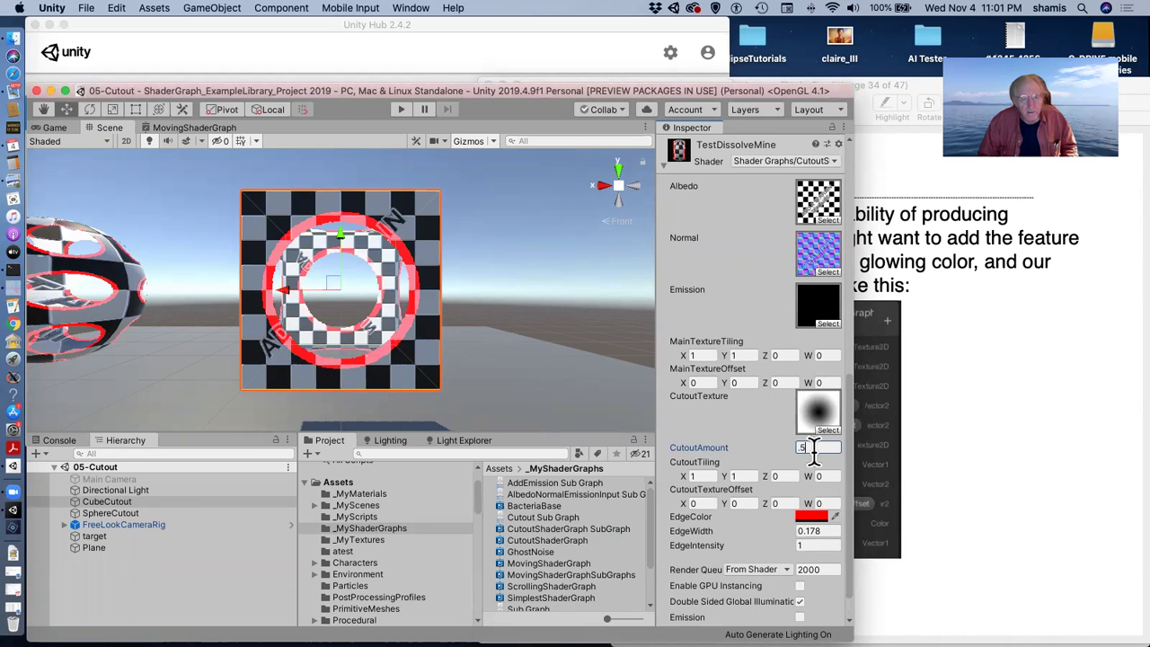
key("super+z")
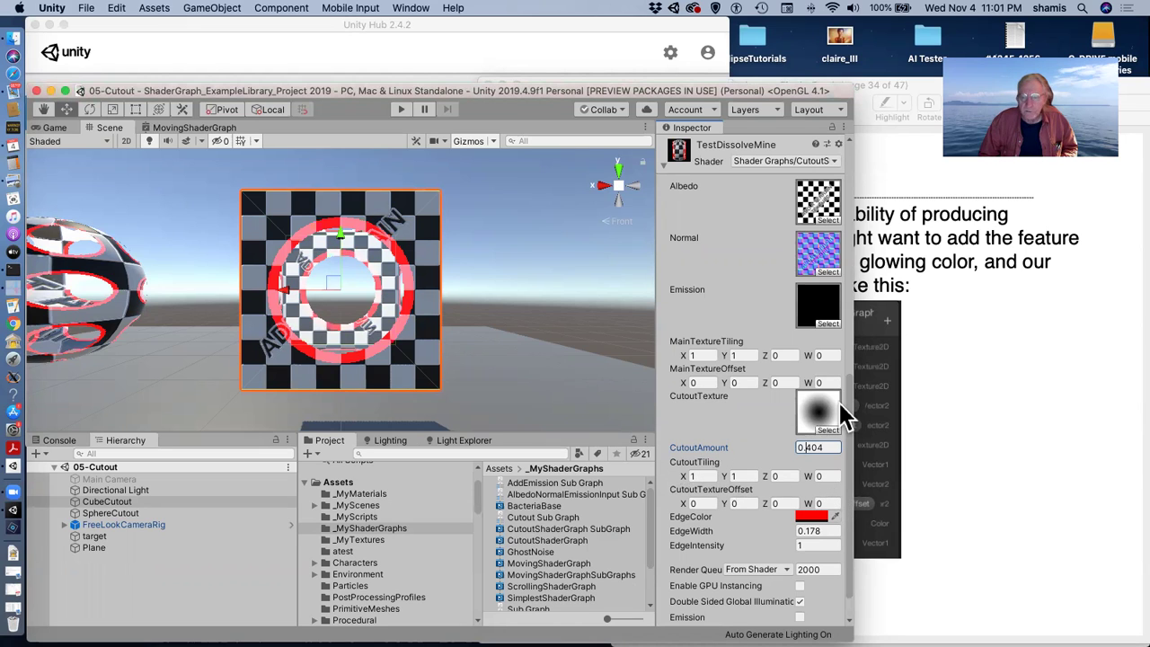
Try CutoutTiling with Y at 2 and Z at 1, and a negative CutoutTextureOffset Y, restoring them to 1, 0 and 0
left_click(737, 476)
type("2")
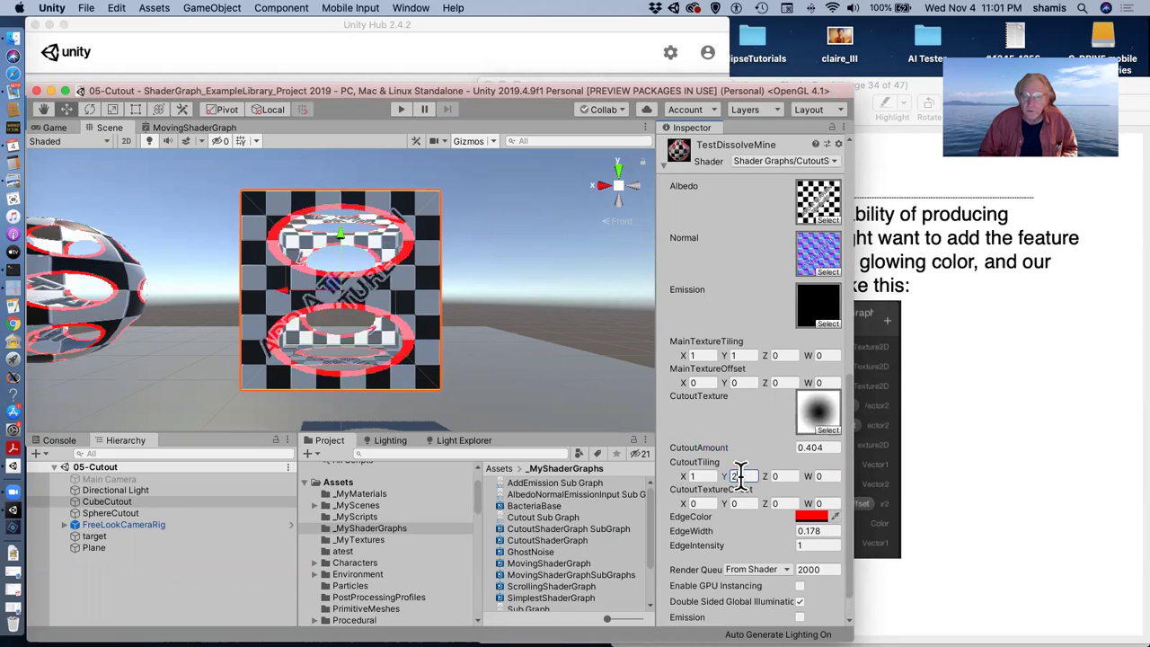
key("BackSpace")
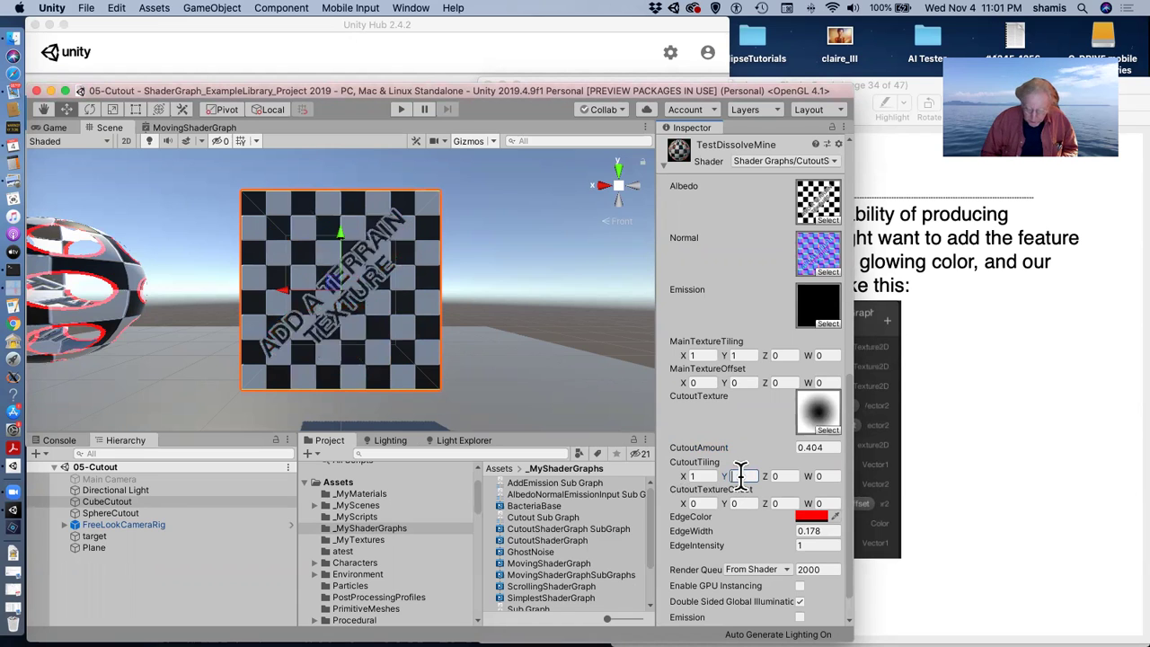
type("1")
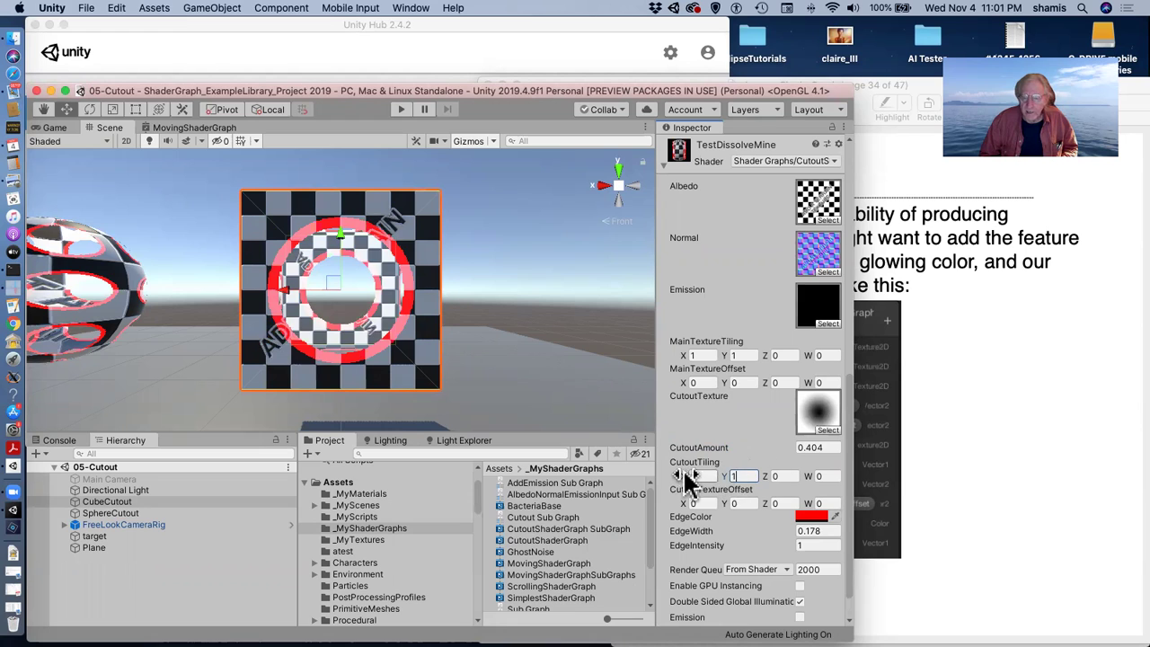
left_click(778, 476)
type("1")
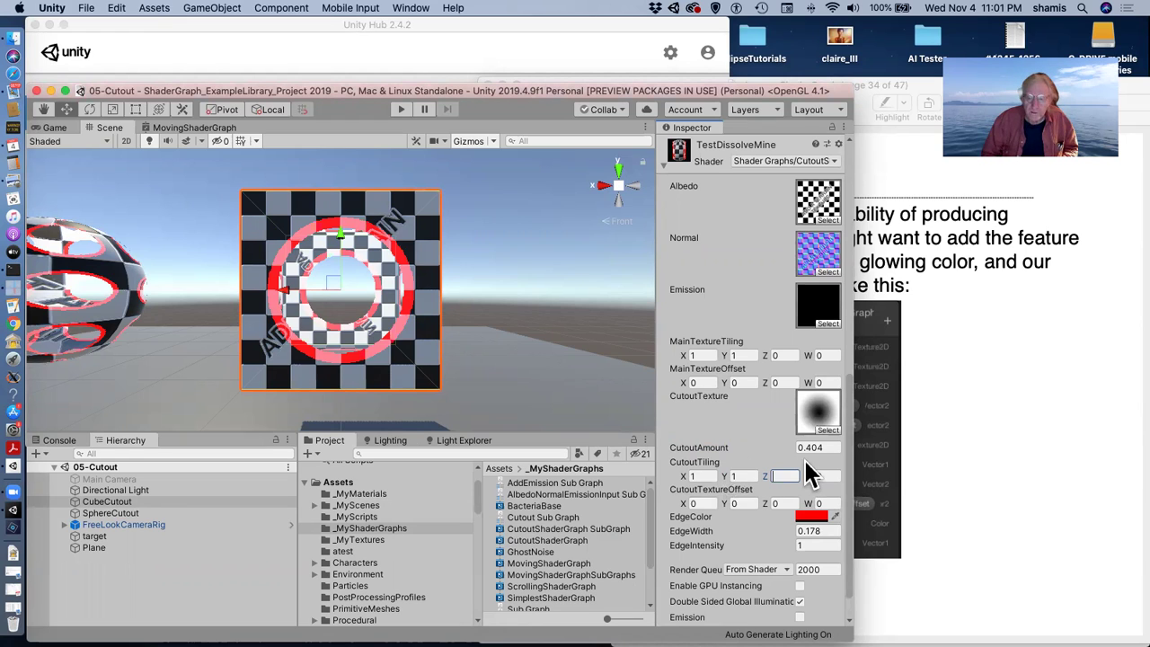
type("0")
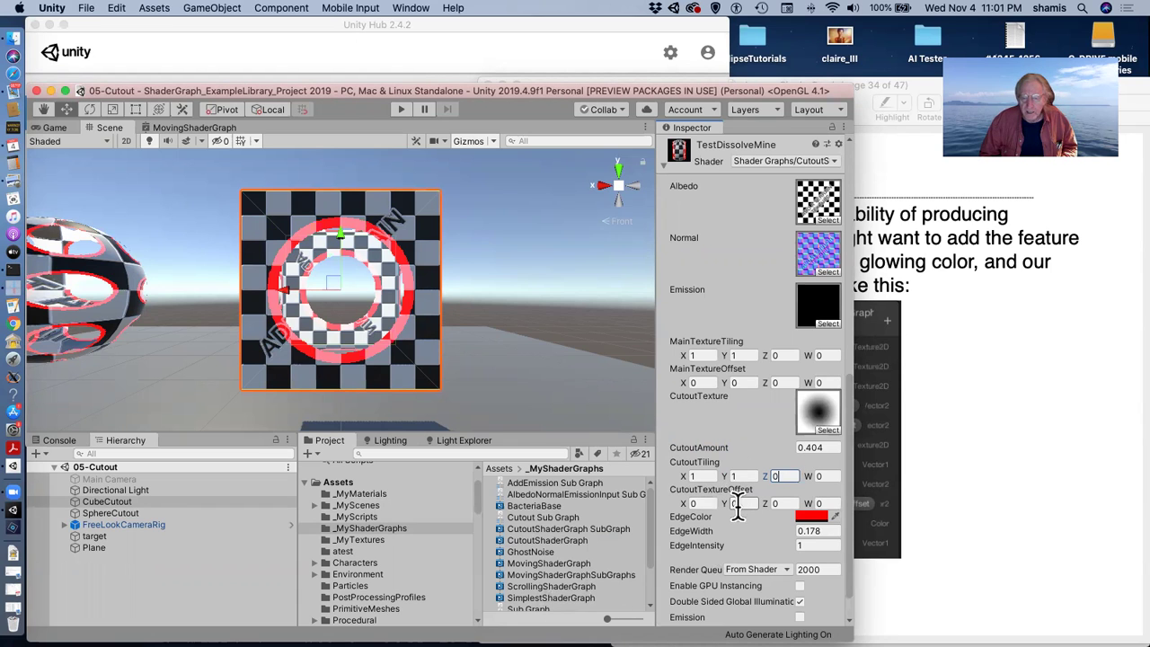
left_click_drag(724, 505, 723, 499)
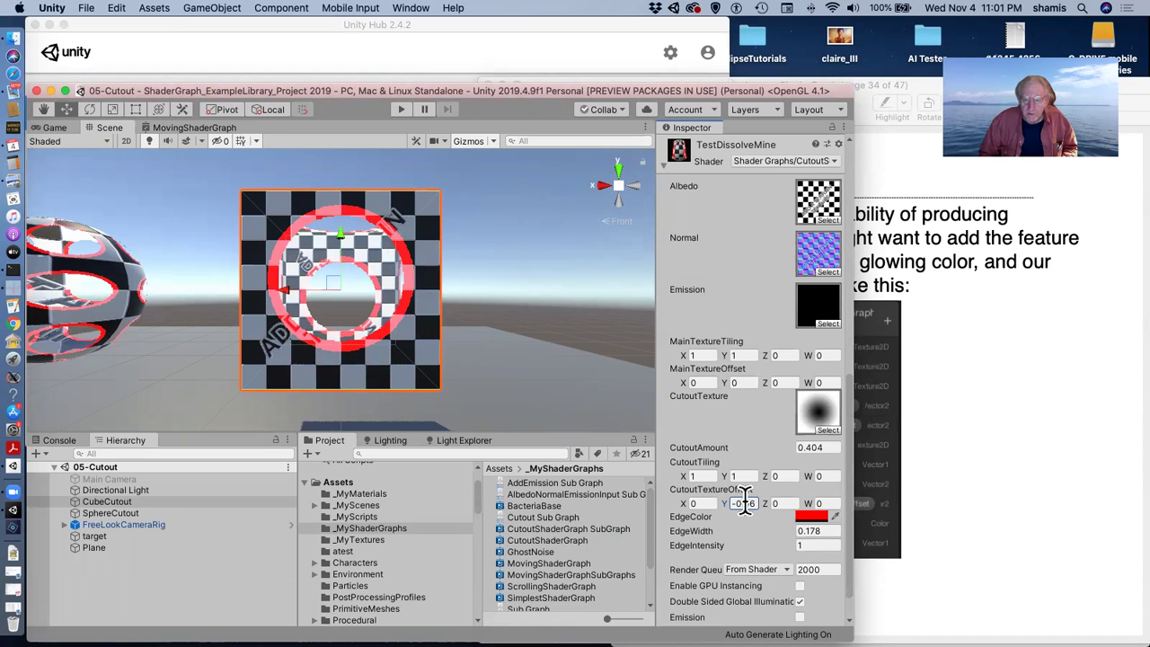
type("0")
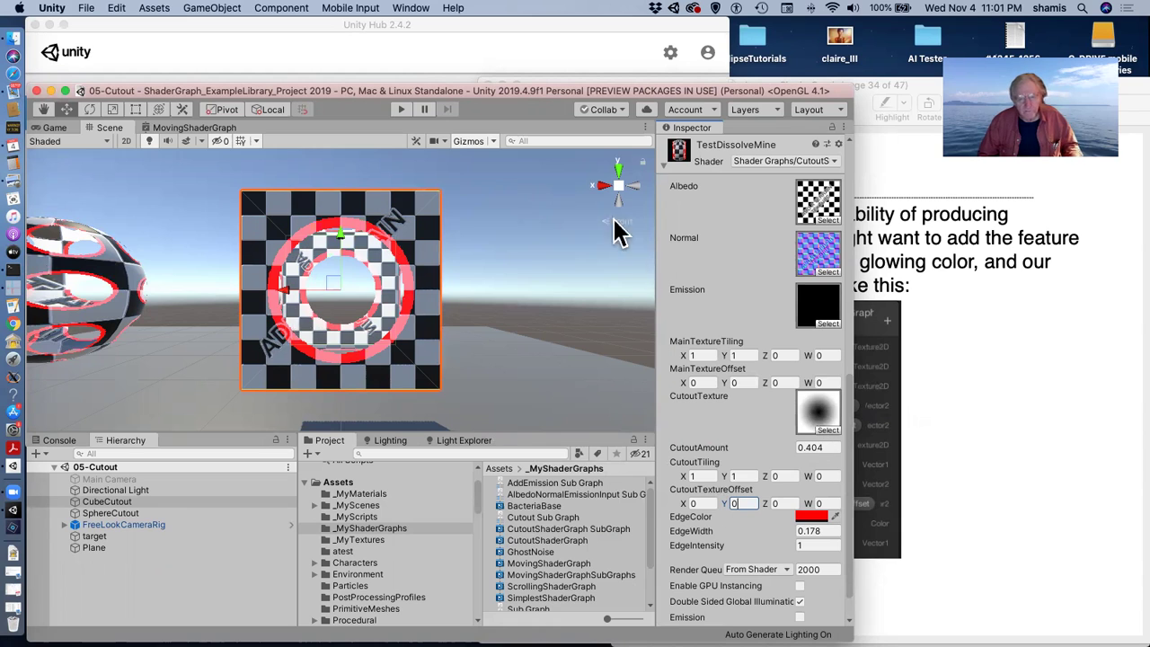
Switch to the _Lesson_ShaderGraph document in Preview and read on to page 36 about tiling and offset
left_click(986, 420)
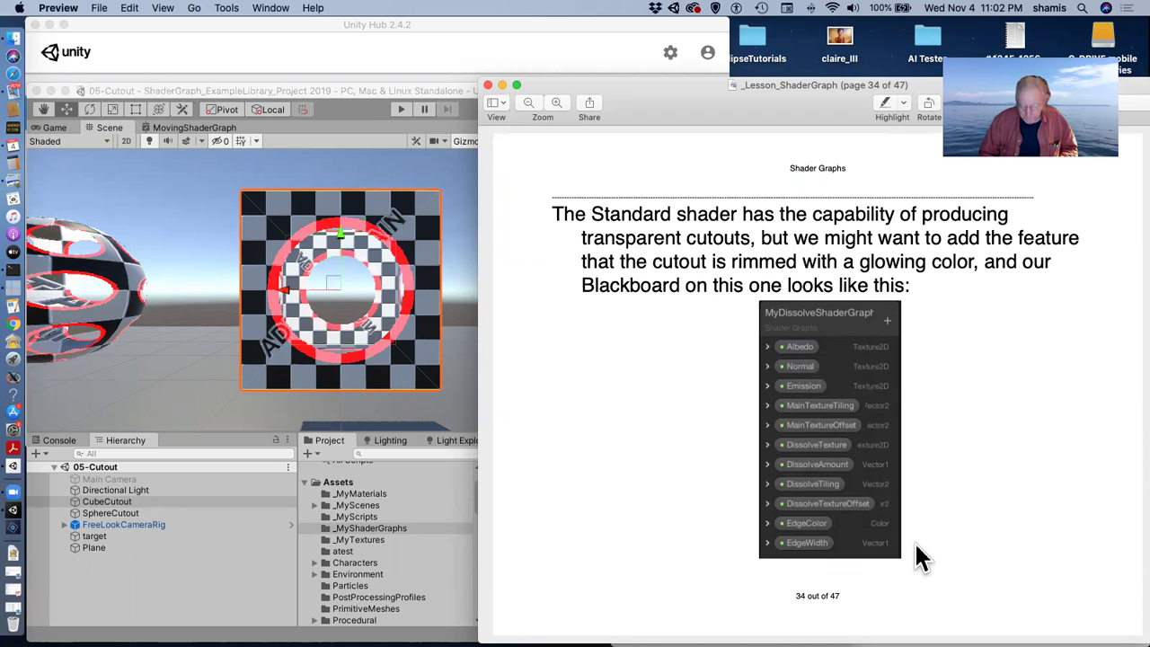
key("Down")
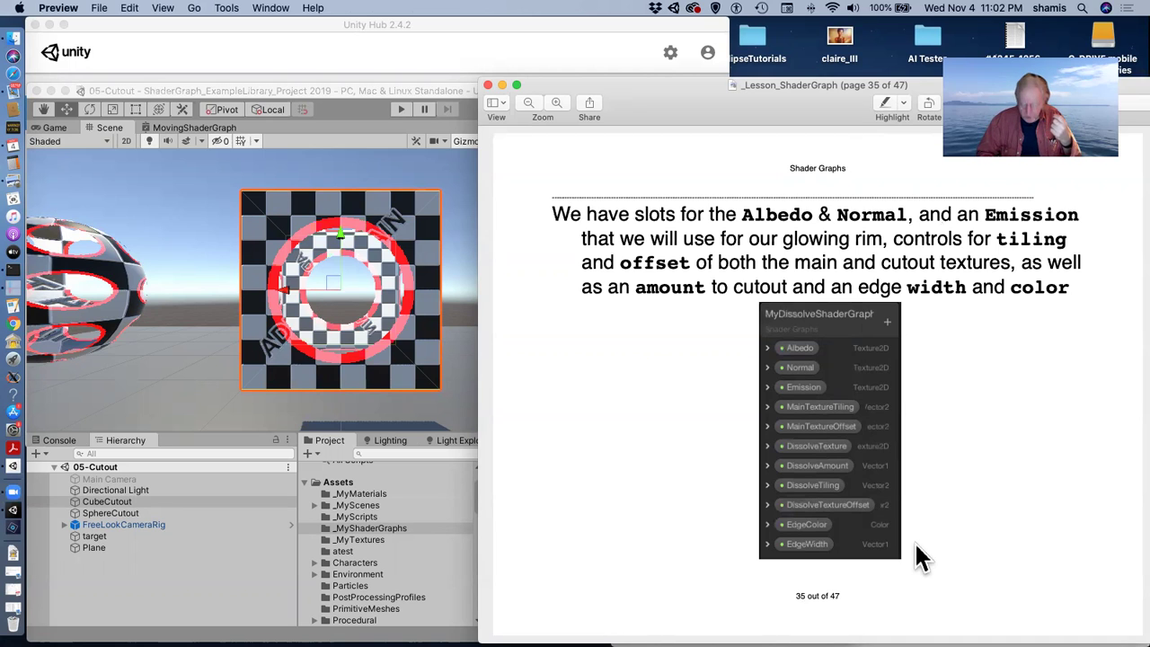
key("Right")
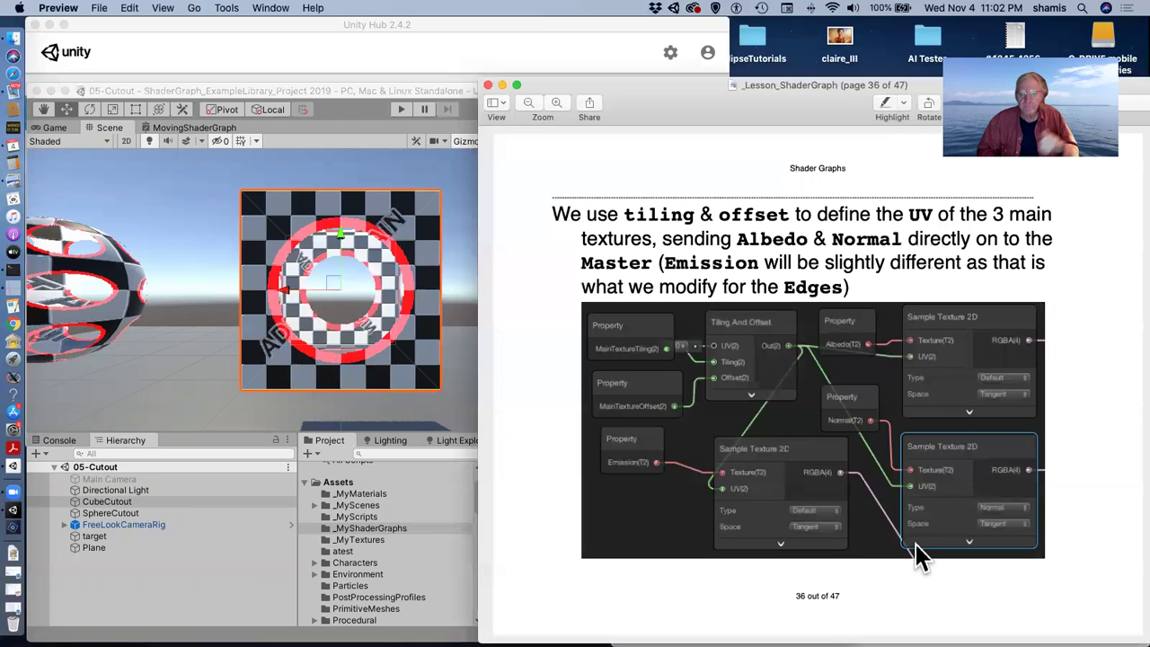
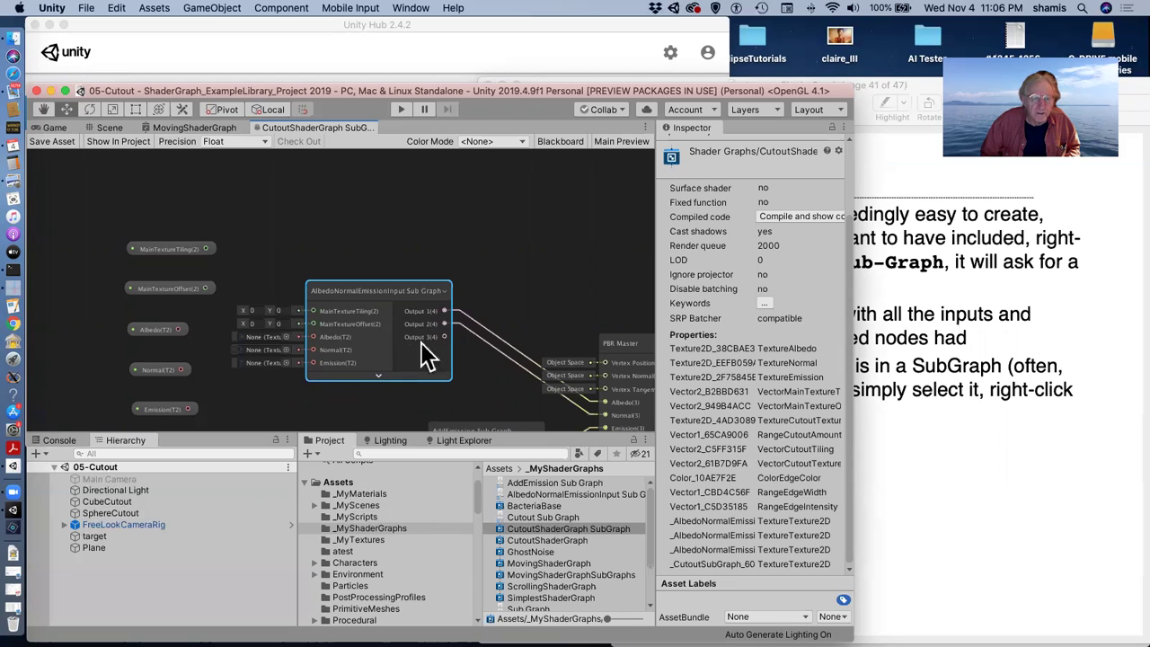
Open the AlbedoNormalEmissionInput sub graph in Unity, examine its SubGraphOutputs node, and return to the CutoutShaderGraph SubGraph
double_click(375, 340)
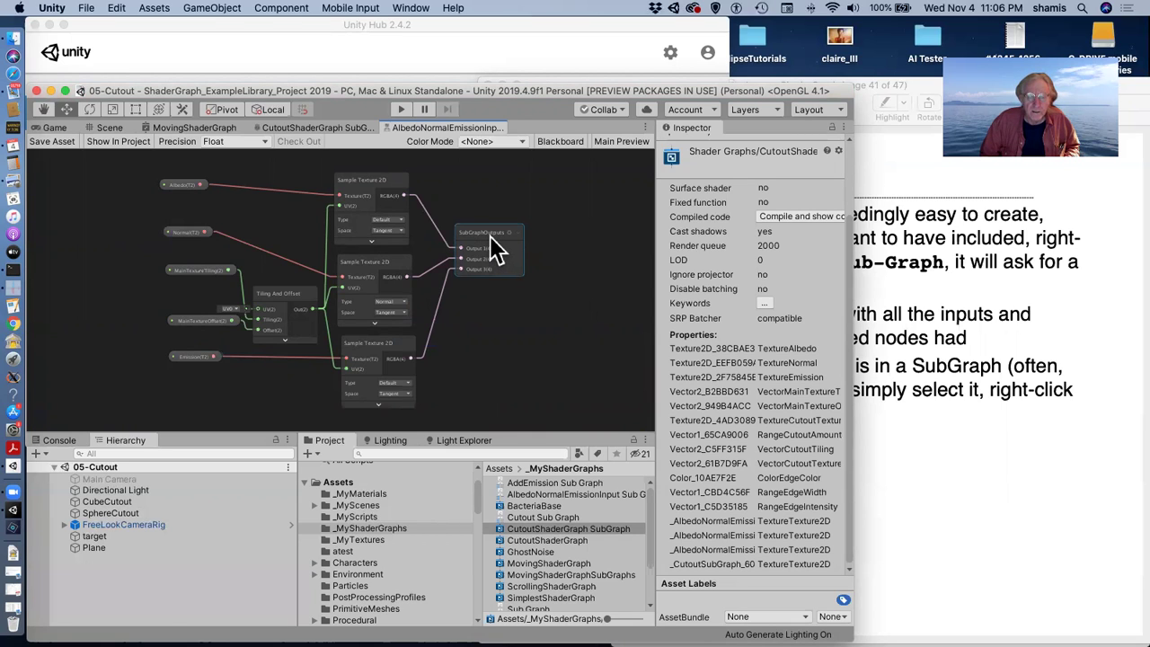
left_click(495, 250)
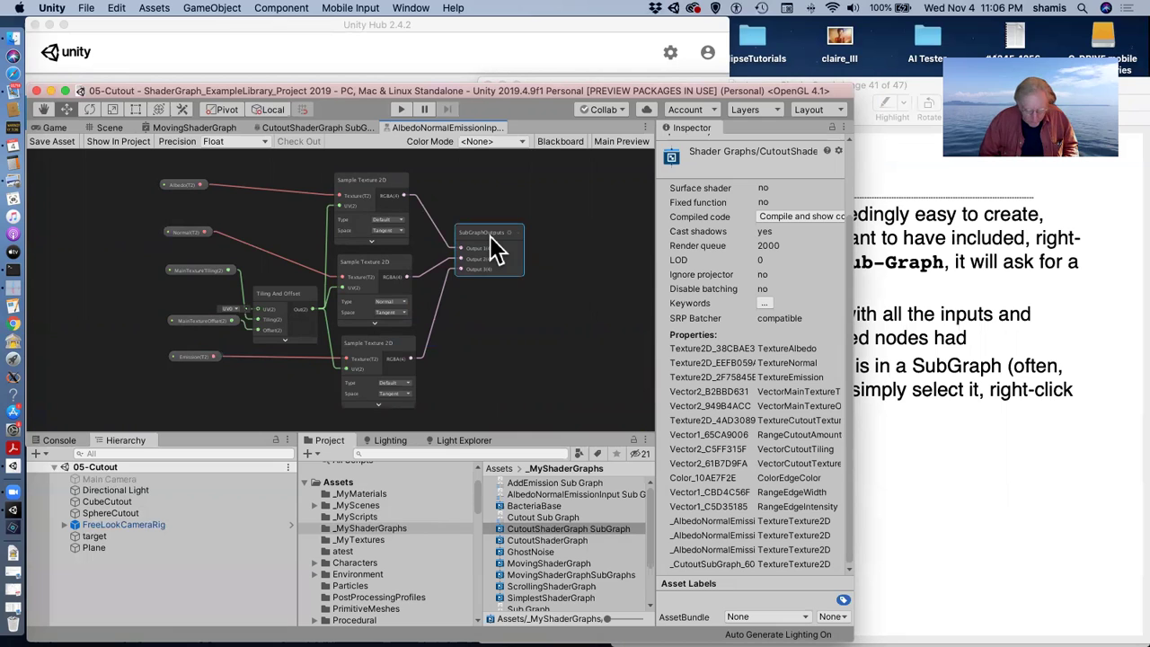
scroll(495, 250, "up", 5)
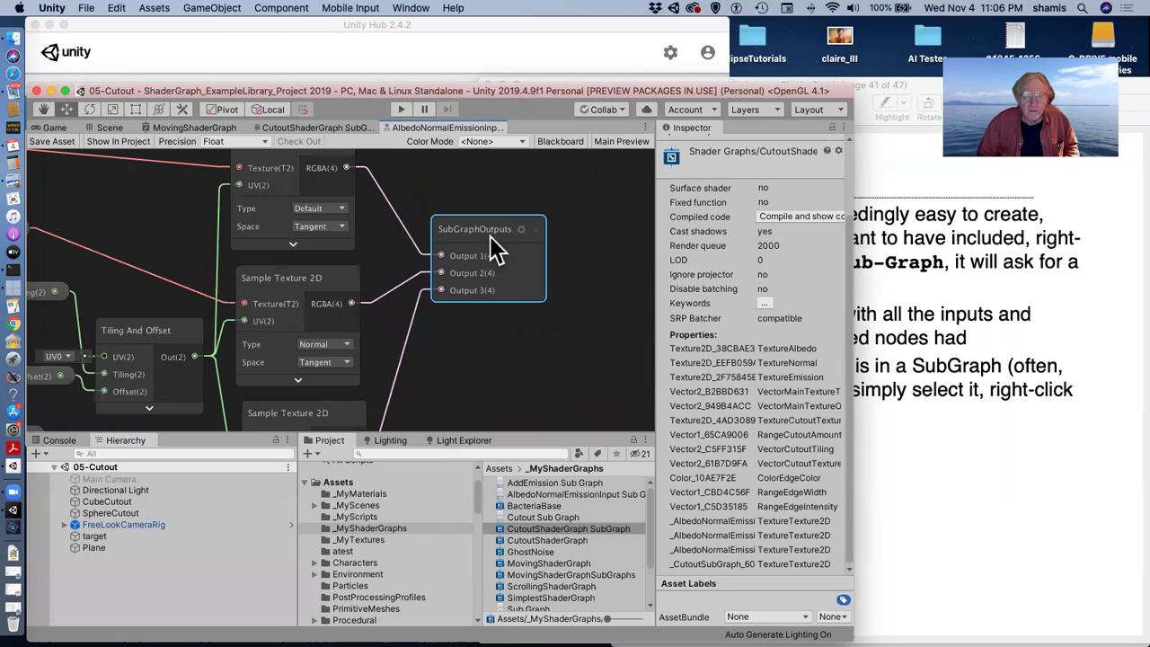
scroll(461, 257, "down", 5)
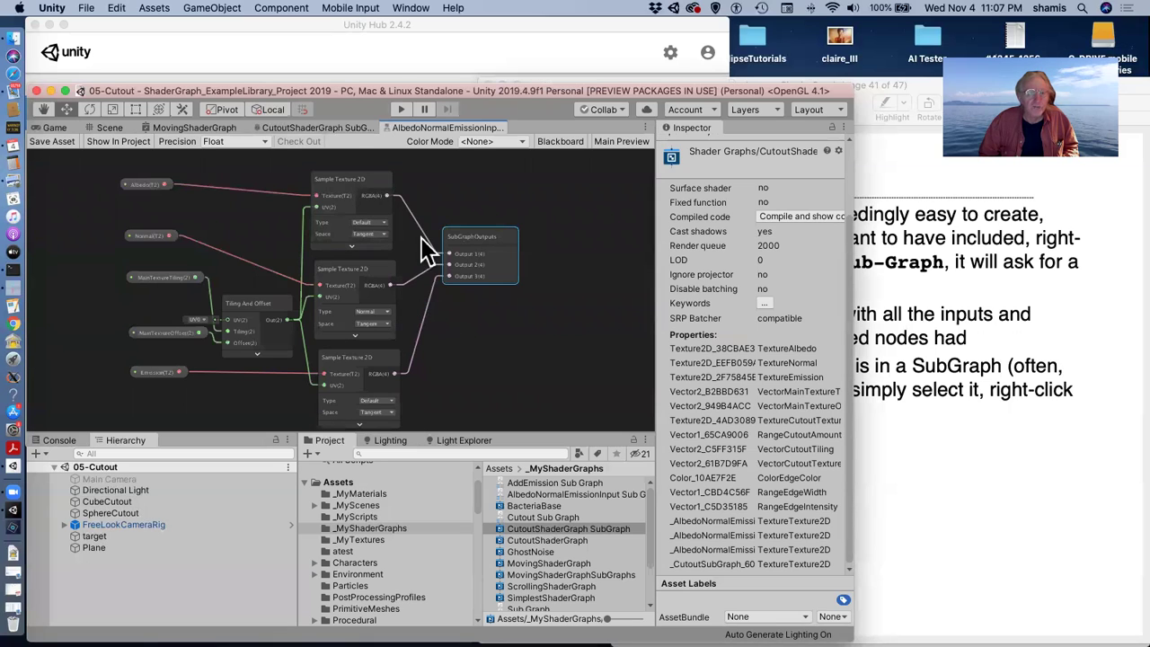
left_click(310, 131)
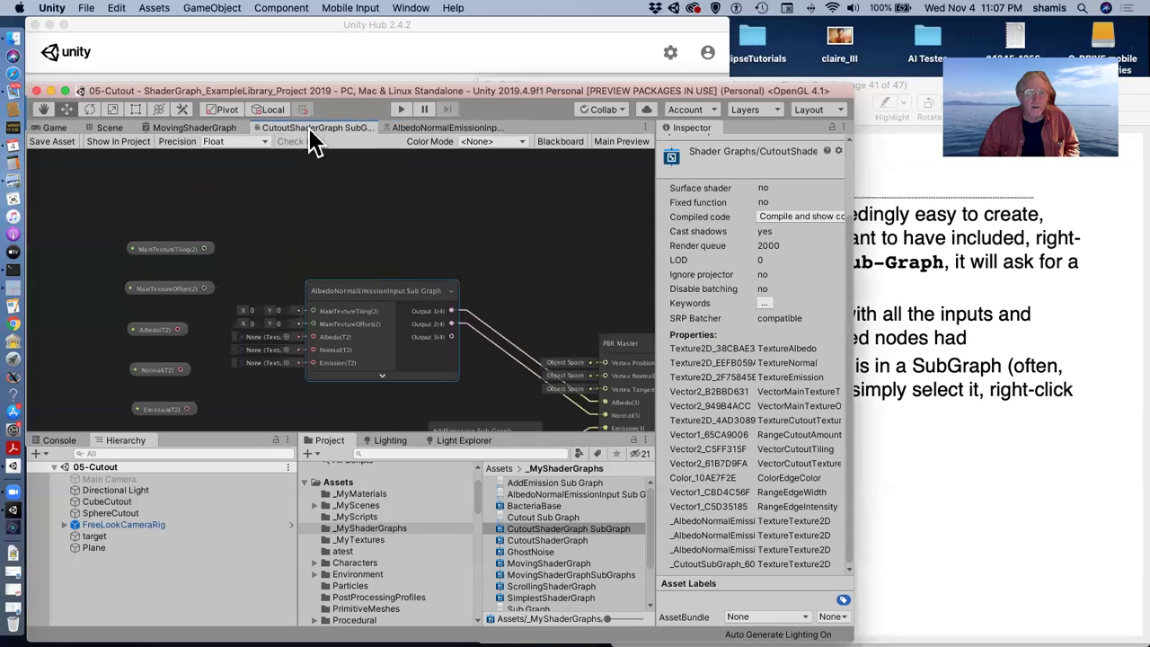
Switch to the lesson document in Preview and advance to page 43 on the Cutout SubGraph
left_click(939, 418)
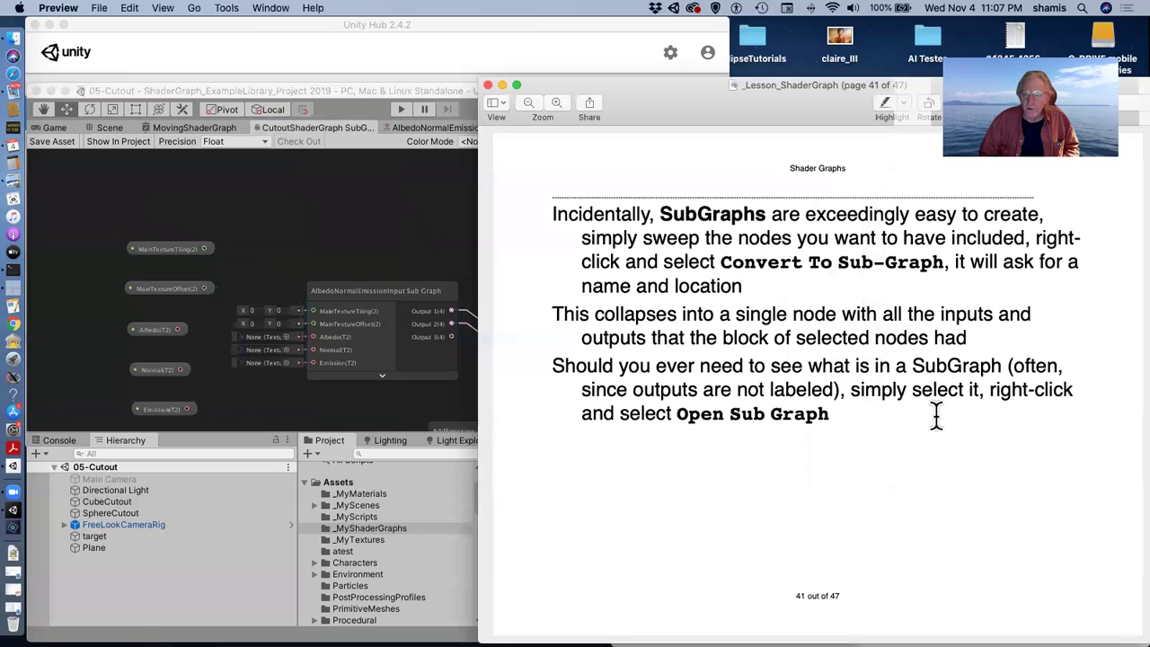
key("Right")
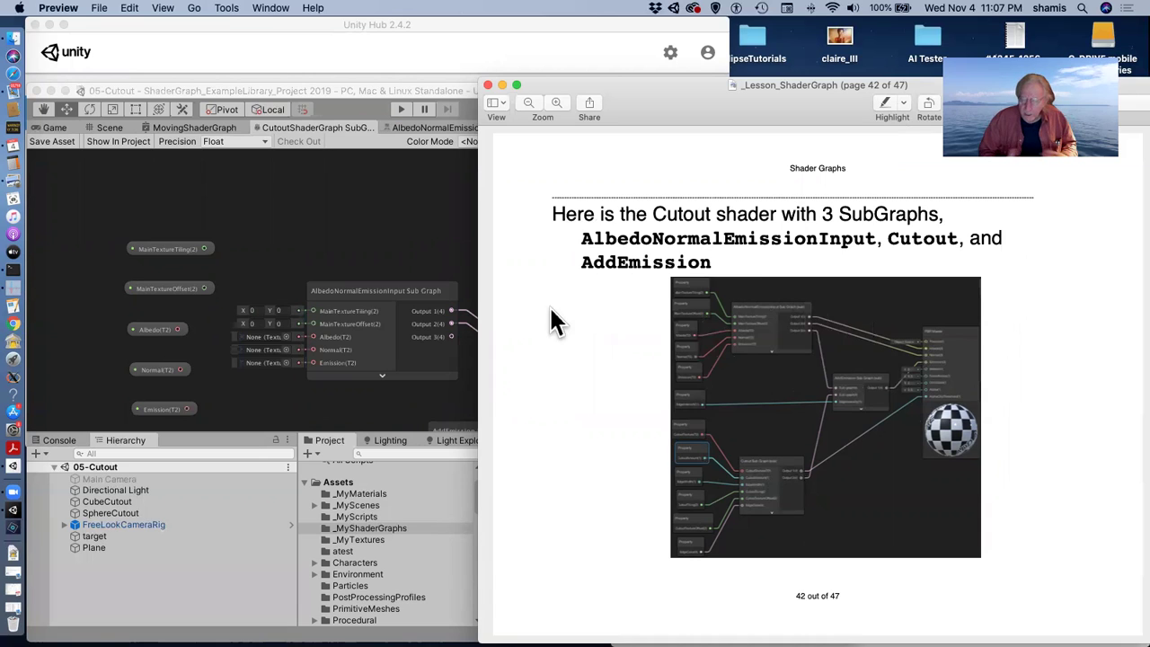
key("Down")
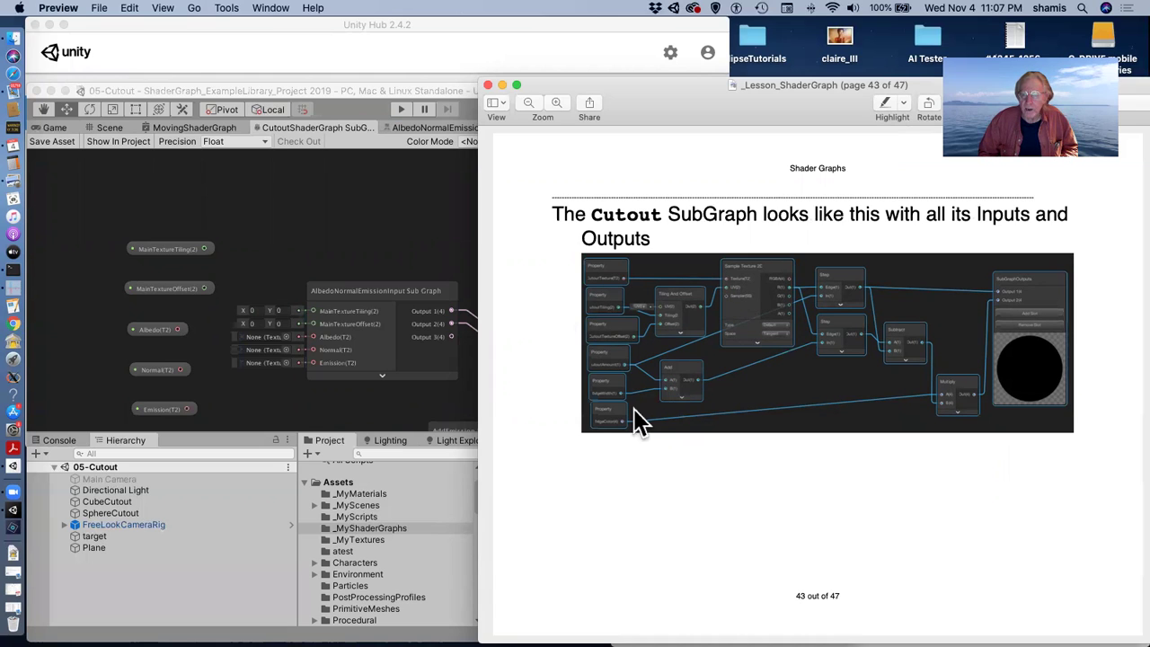
Advance the lesson to page 44, and in Unity open MovingShaderGraphSubGraphs from _MyShaderGraphs and the sub graph behind its upper sine node
key("Down")
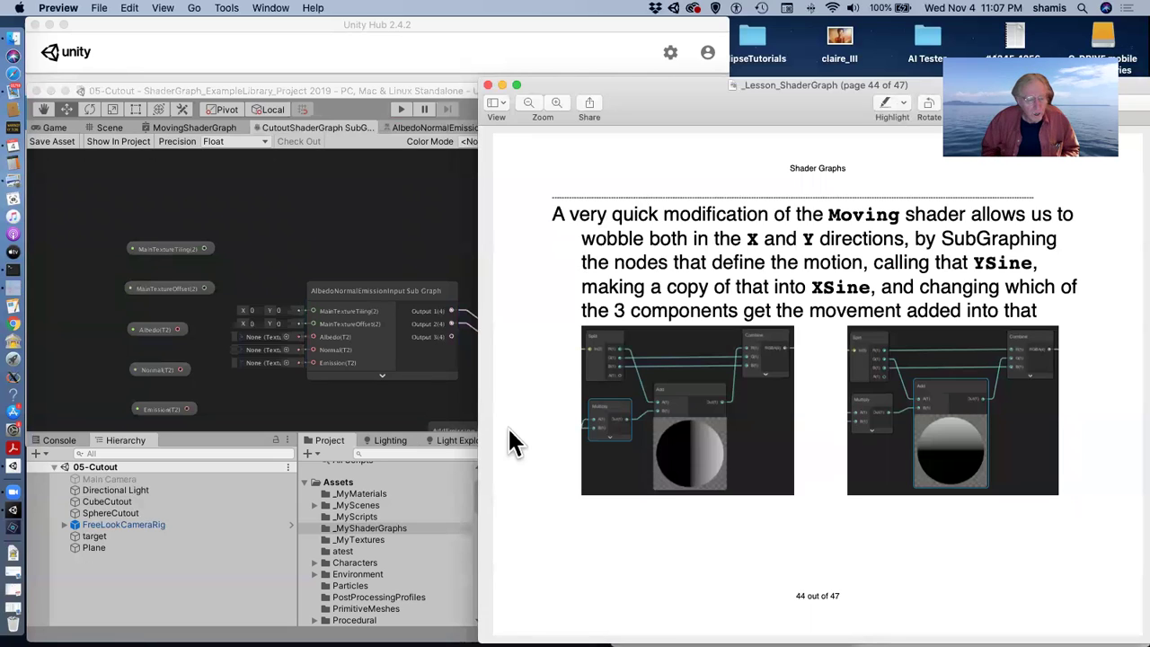
left_click(376, 528)
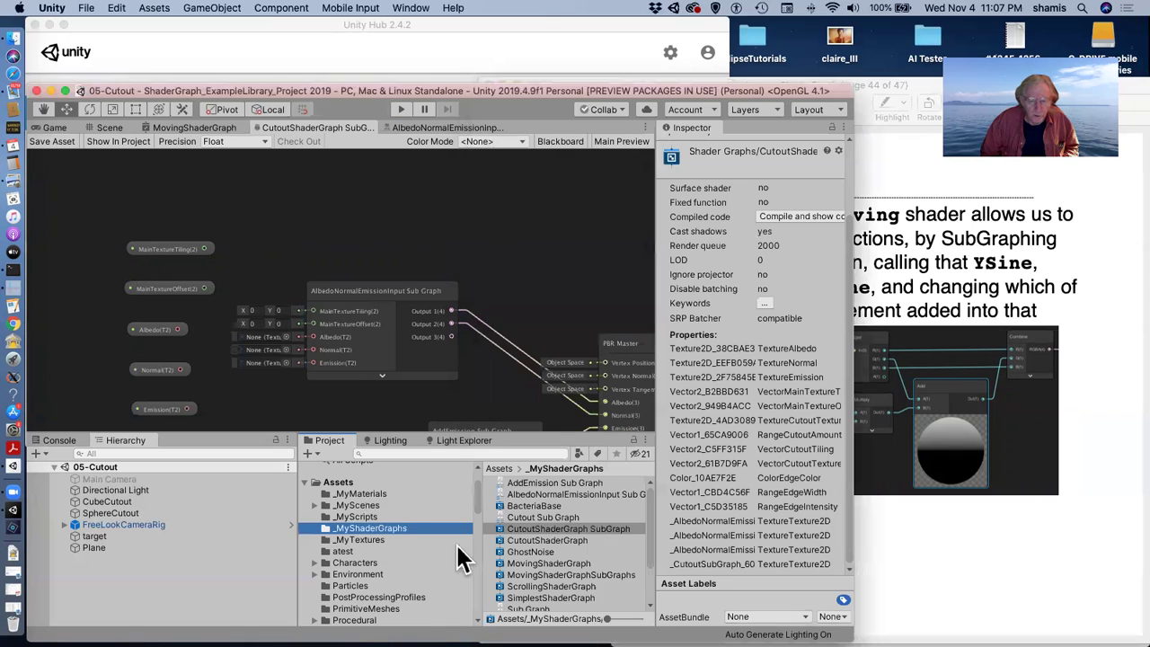
double_click(568, 575)
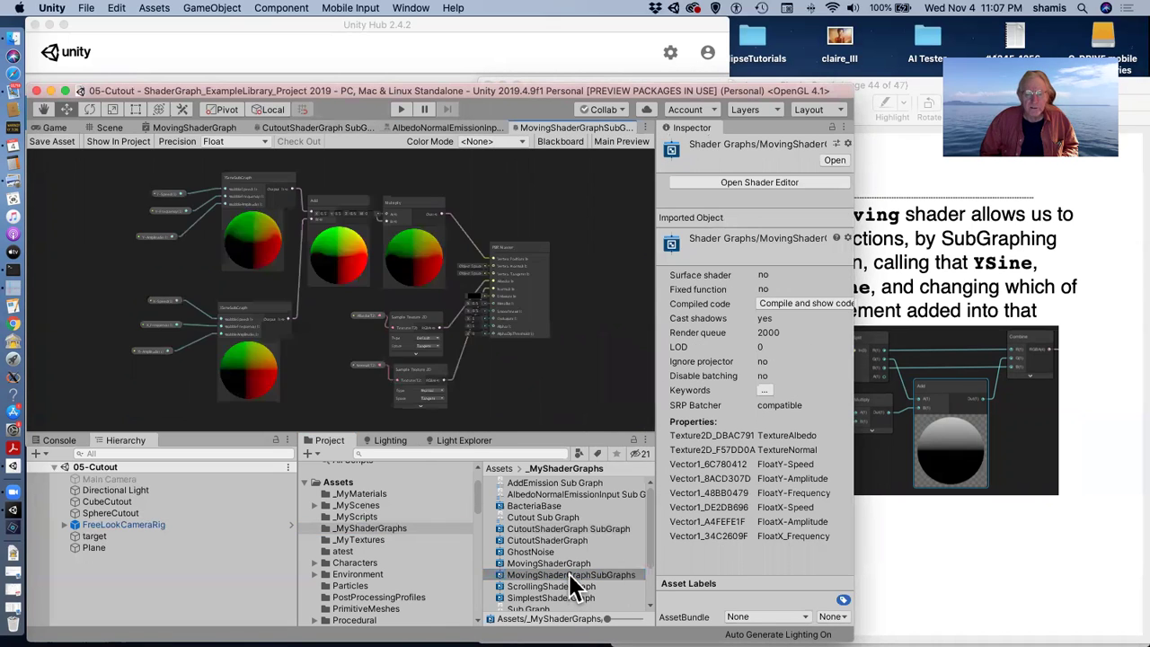
left_click(270, 226)
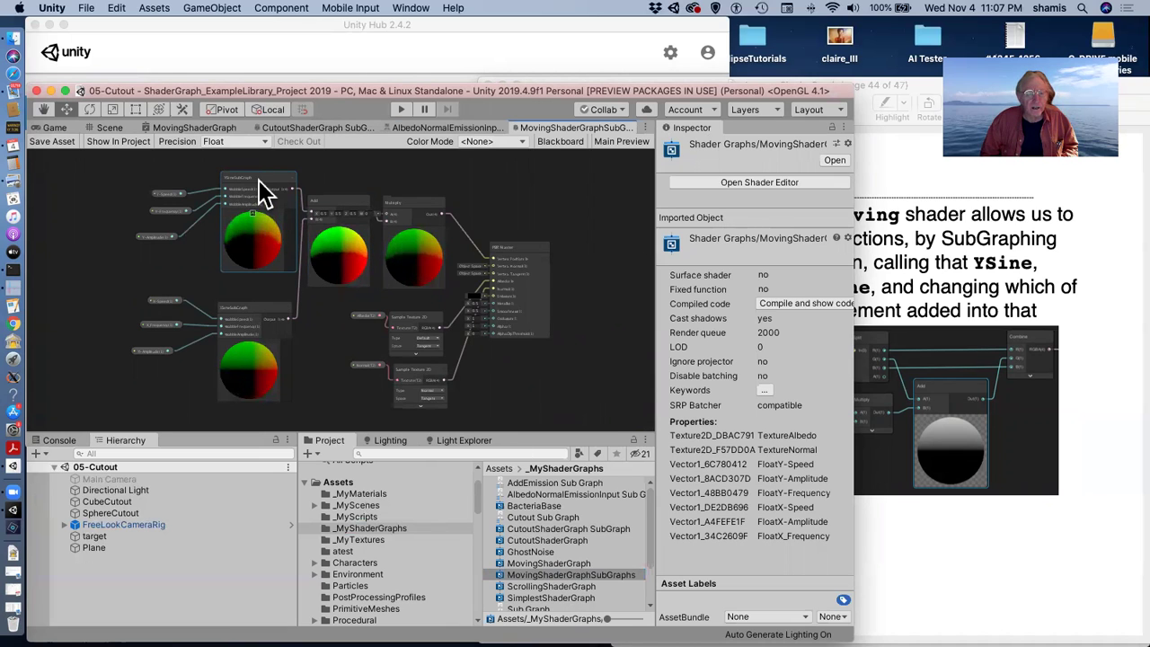
double_click(255, 187)
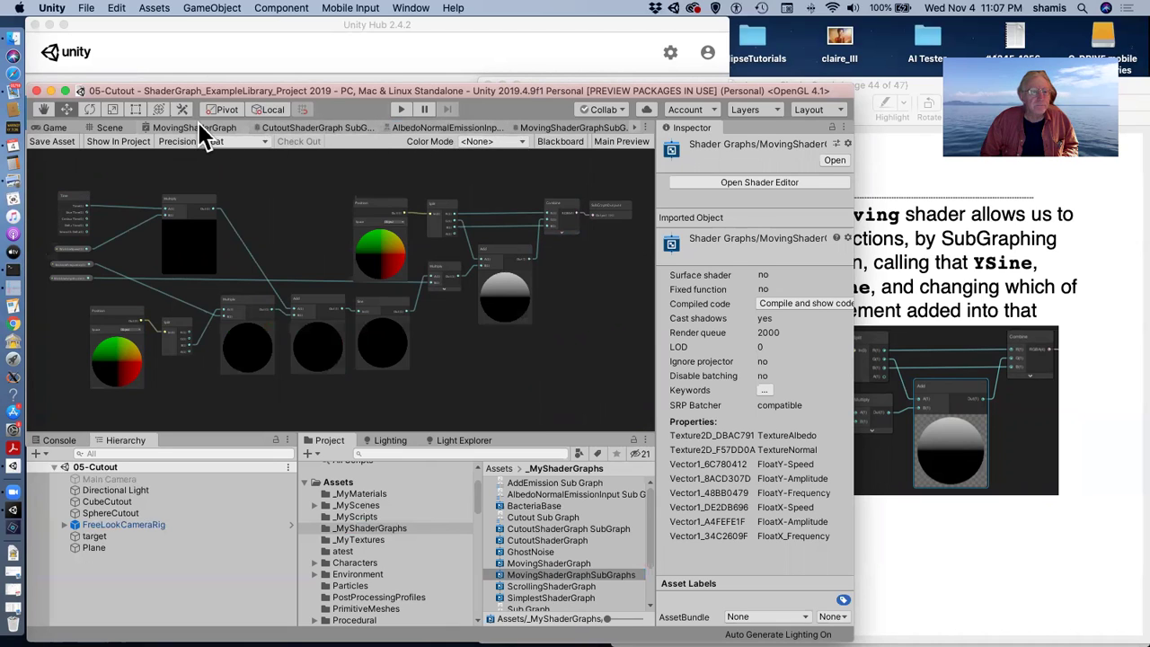
Compare the MovingShaderGraphSubGraphs graph with the original MovingShaderGraph, and switch back to lesson page 44 in Preview
left_click(570, 129)
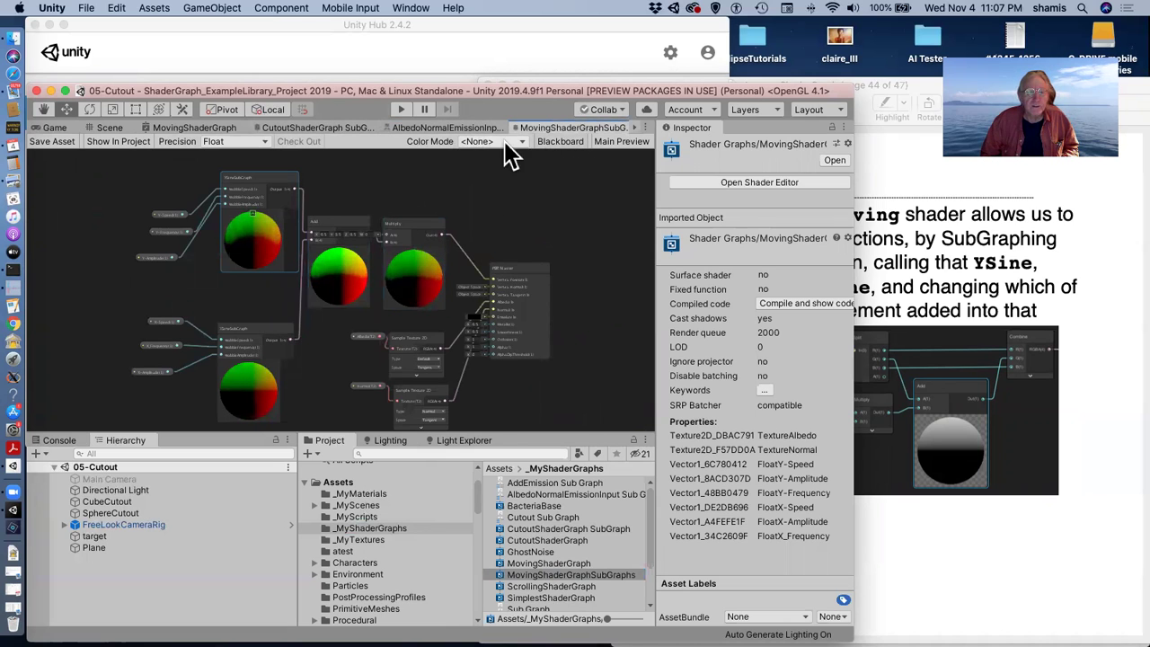
left_click(195, 126)
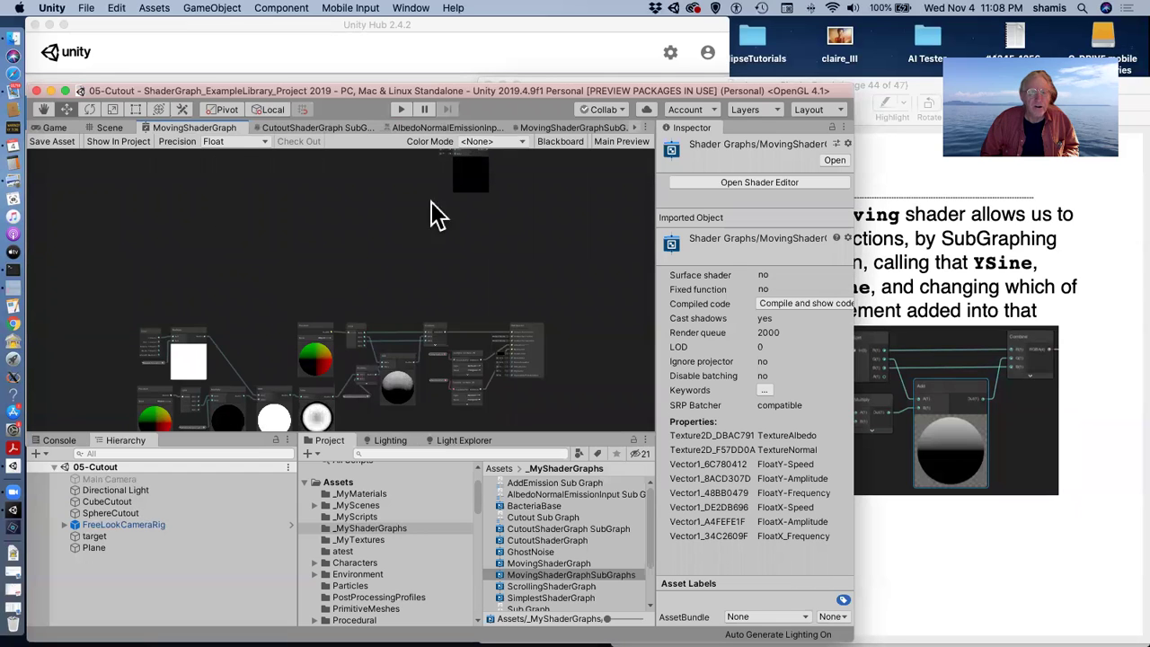
double_click(568, 575)
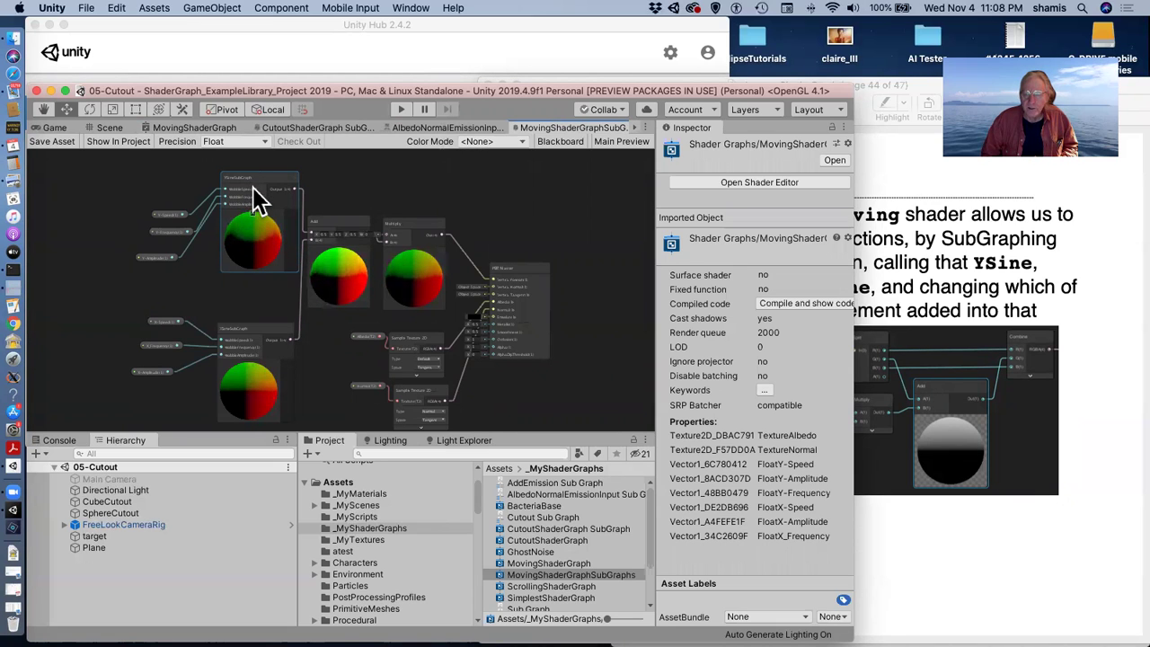
left_click(1110, 487)
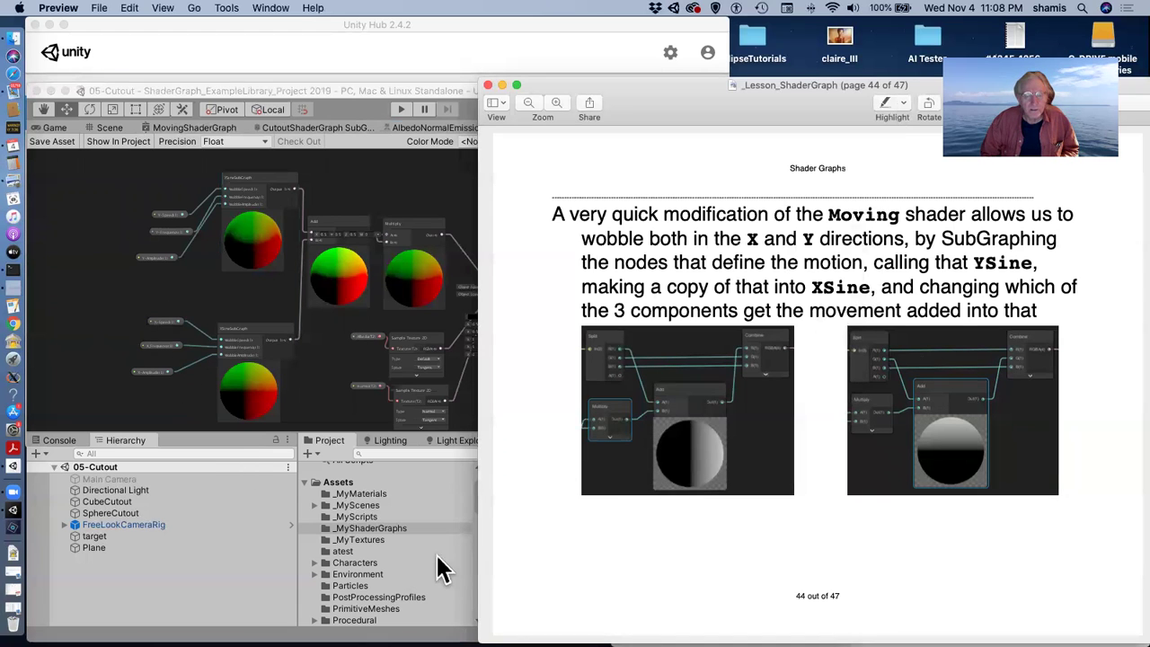
Switch to Unity, open the 07b-Moving SubGraphs scene from _MyScenes, and run it briefly in Play mode
left_click(441, 524)
left_click(378, 505)
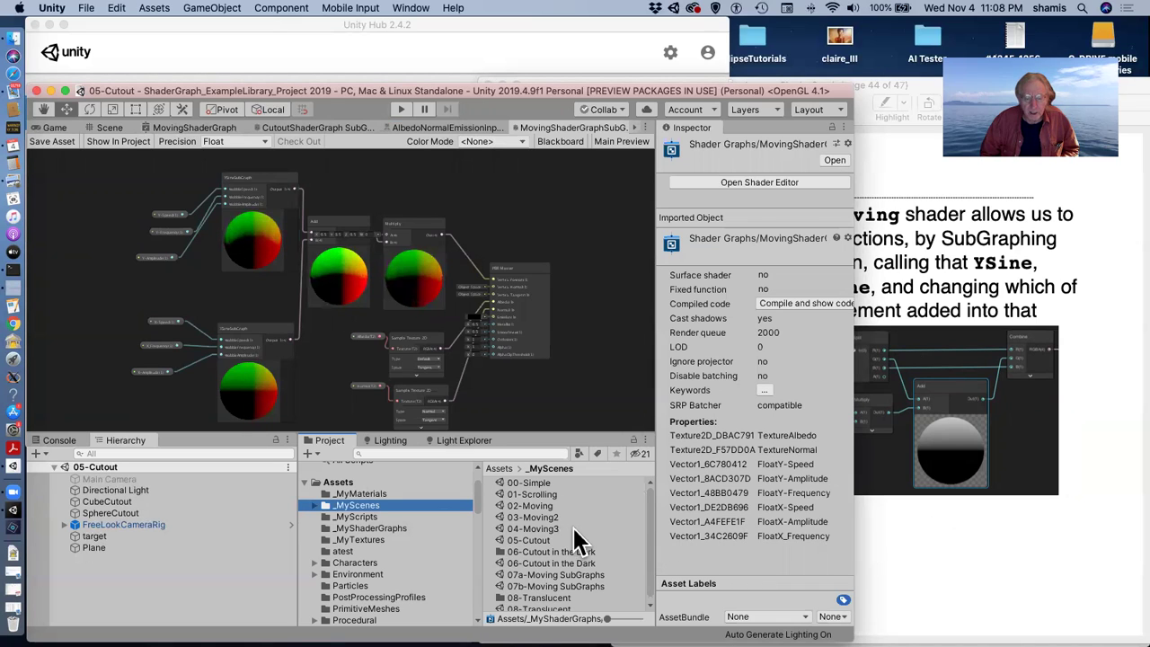
scroll(578, 539, "down", 1)
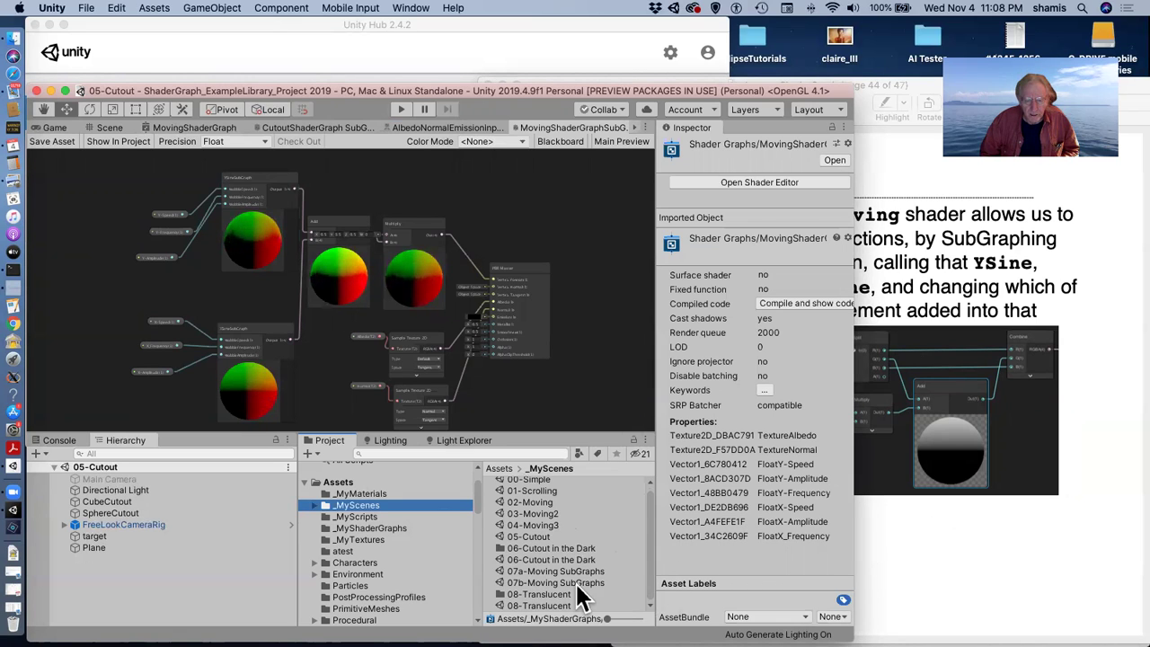
double_click(546, 526)
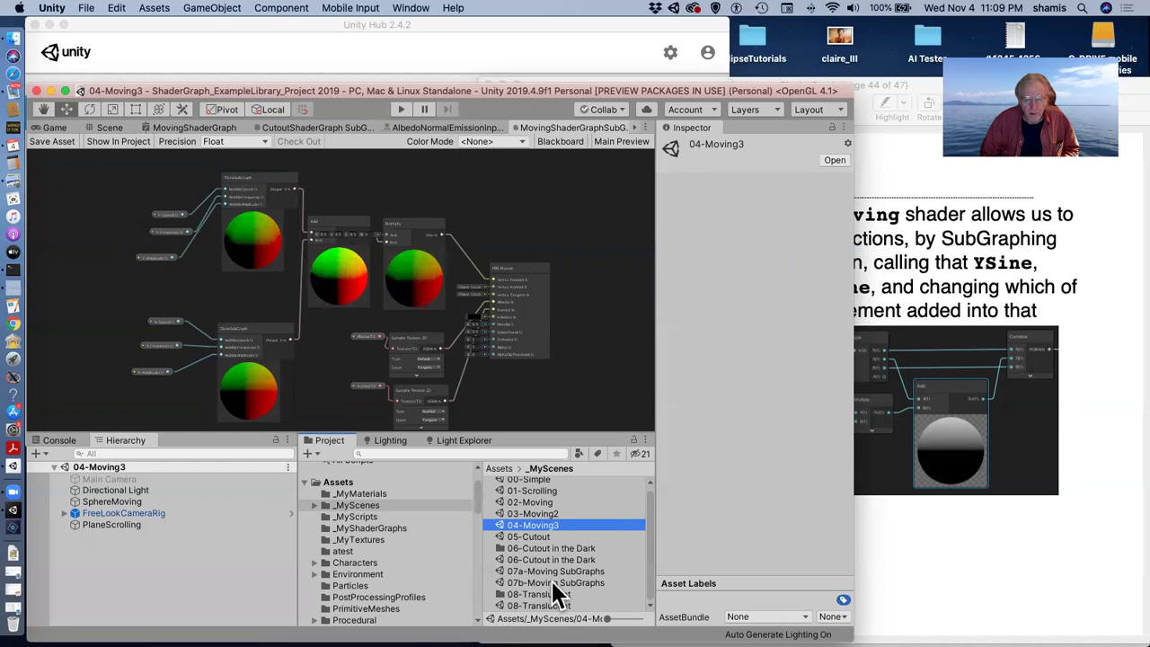
double_click(554, 583)
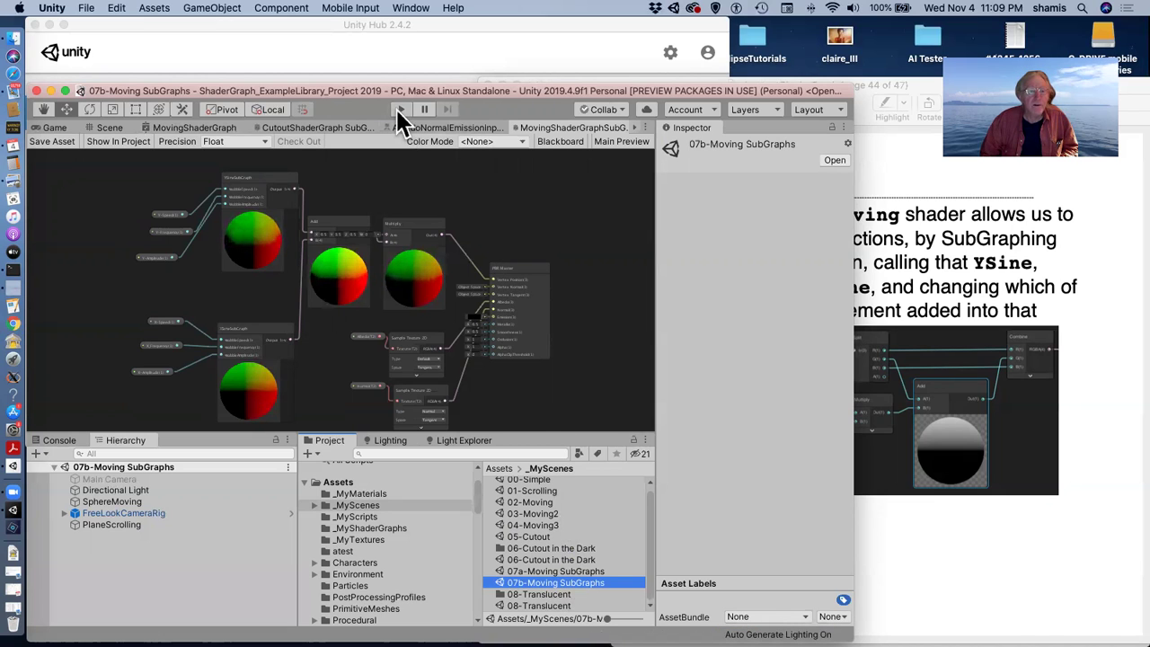
left_click(108, 127)
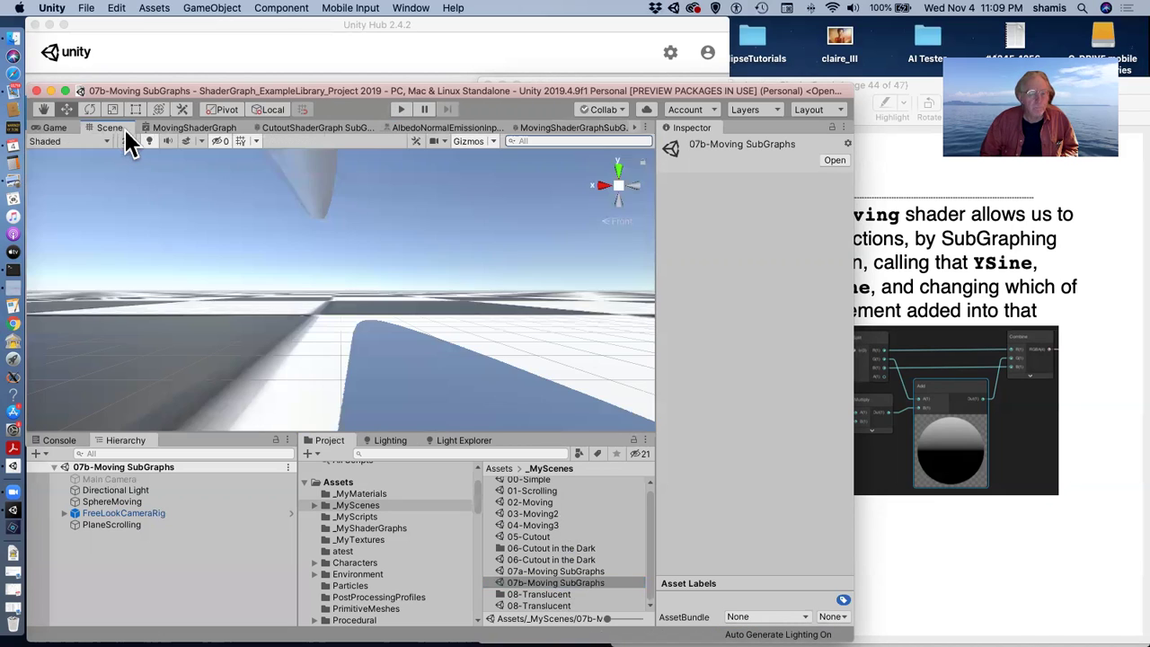
left_click(399, 110)
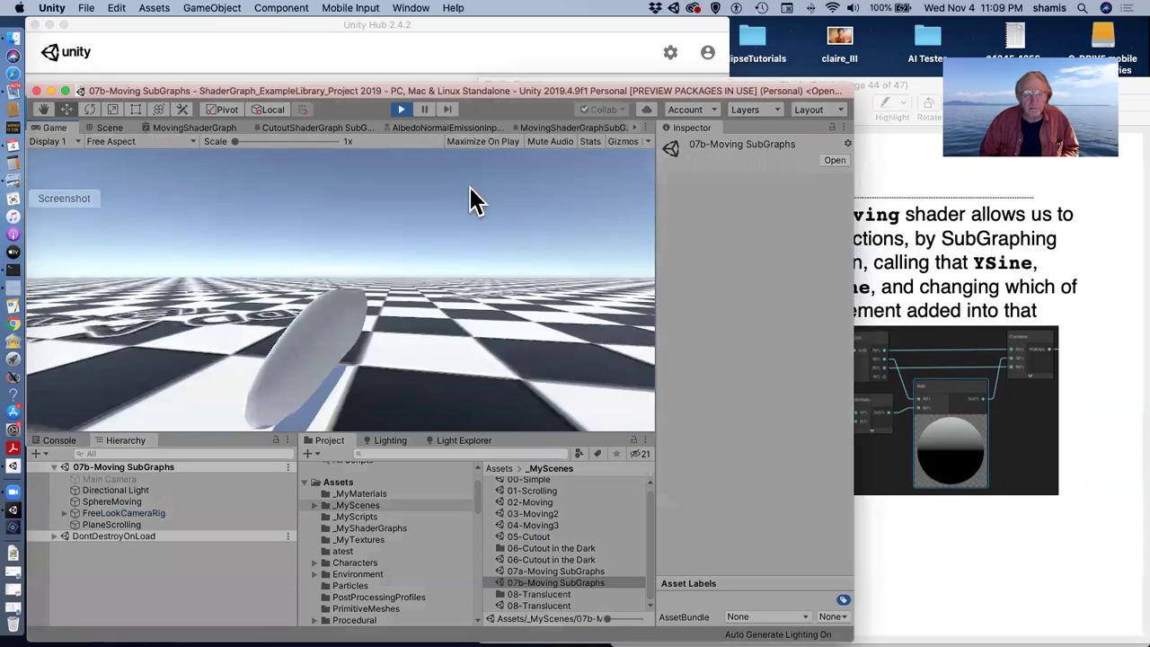
left_click(401, 109)
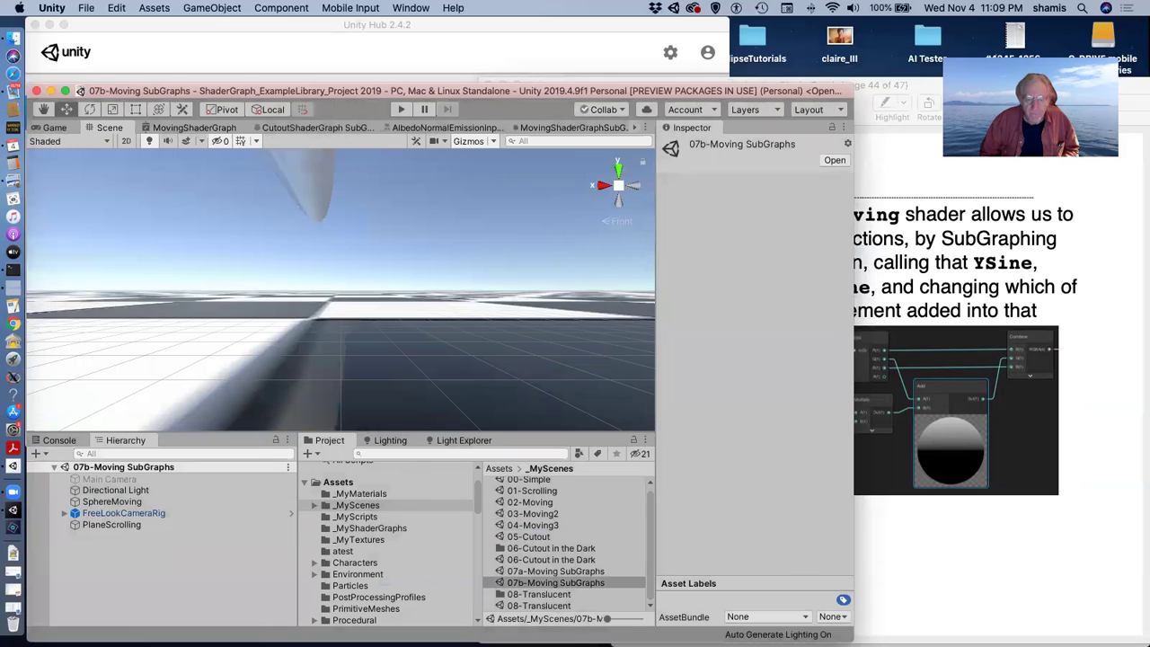
Open the 07a-Moving SubGraphs scene and run it in Play mode to watch the sphere's motion, ending with playback stopped
double_click(558, 571)
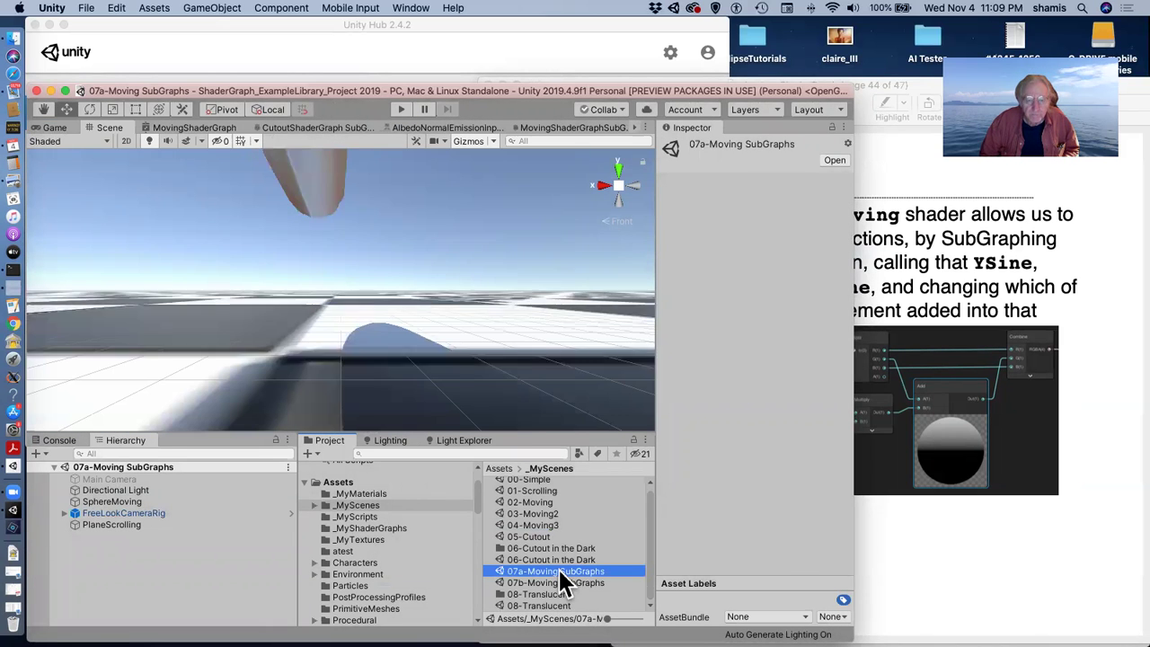
left_click(401, 109)
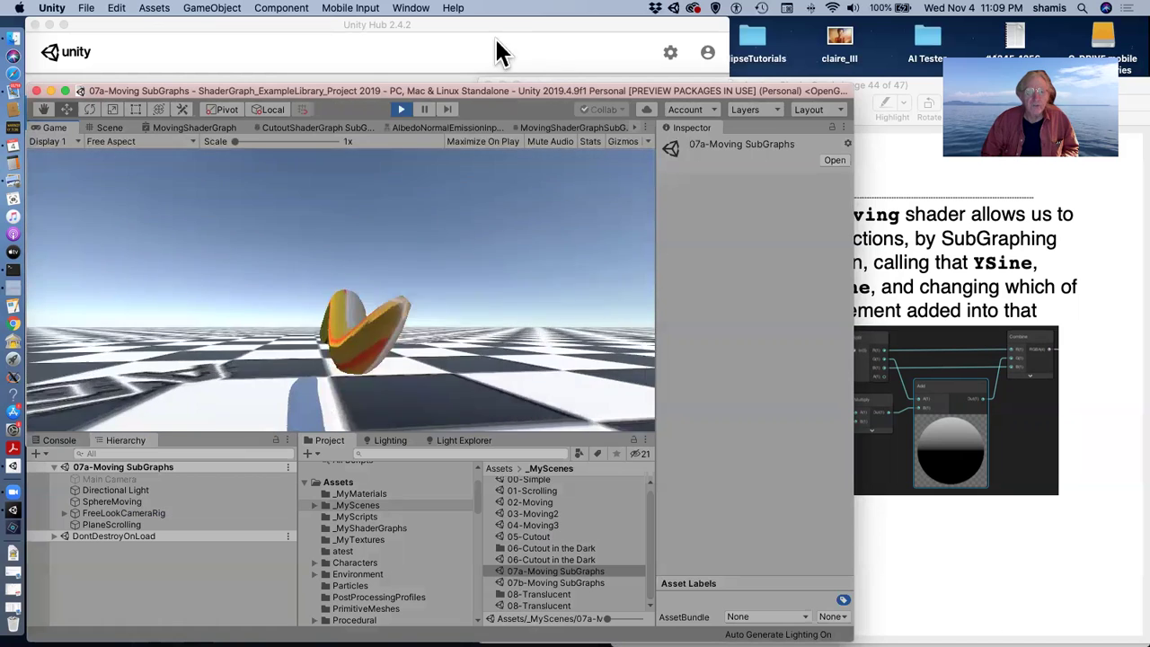
left_click(401, 109)
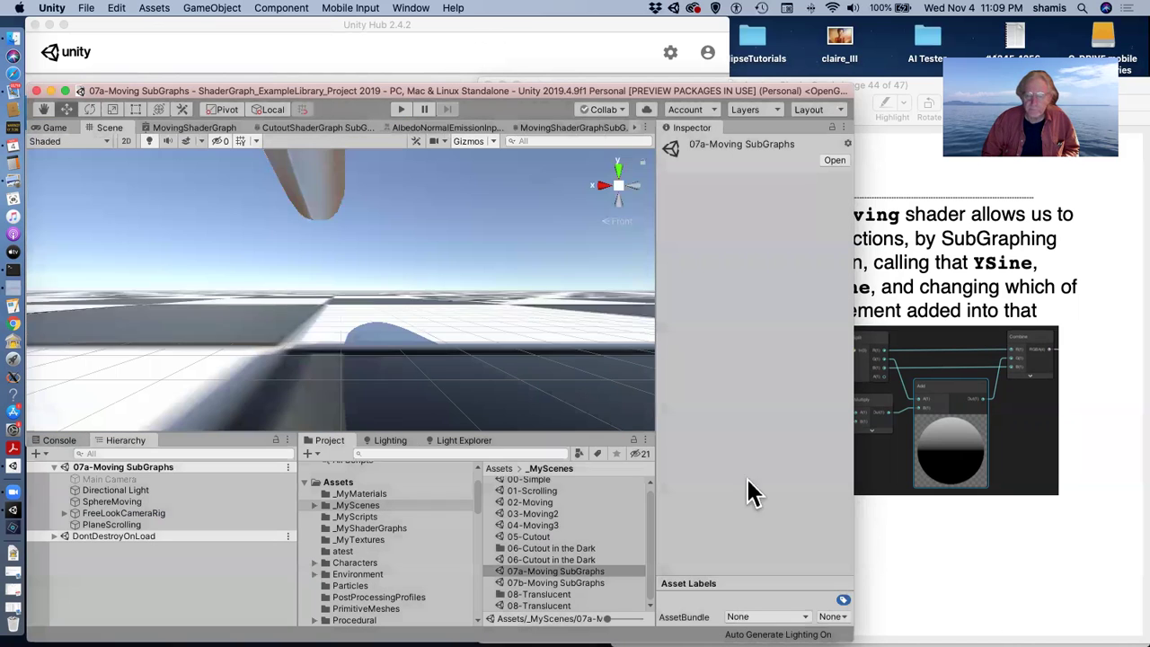
Set X-Amplitude to 2 in SphereMoving's MovingMaterial SubGraph material and test the stronger motion in Play mode
left_click(82, 501)
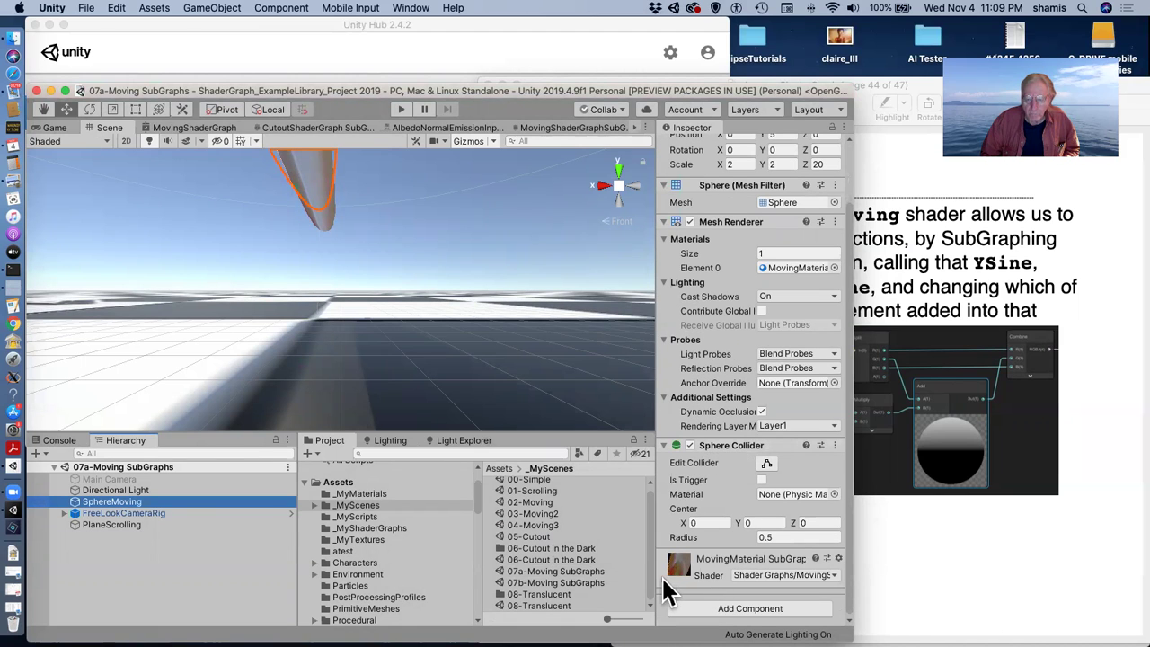
left_click(666, 579)
scroll(751, 484, "down", 5)
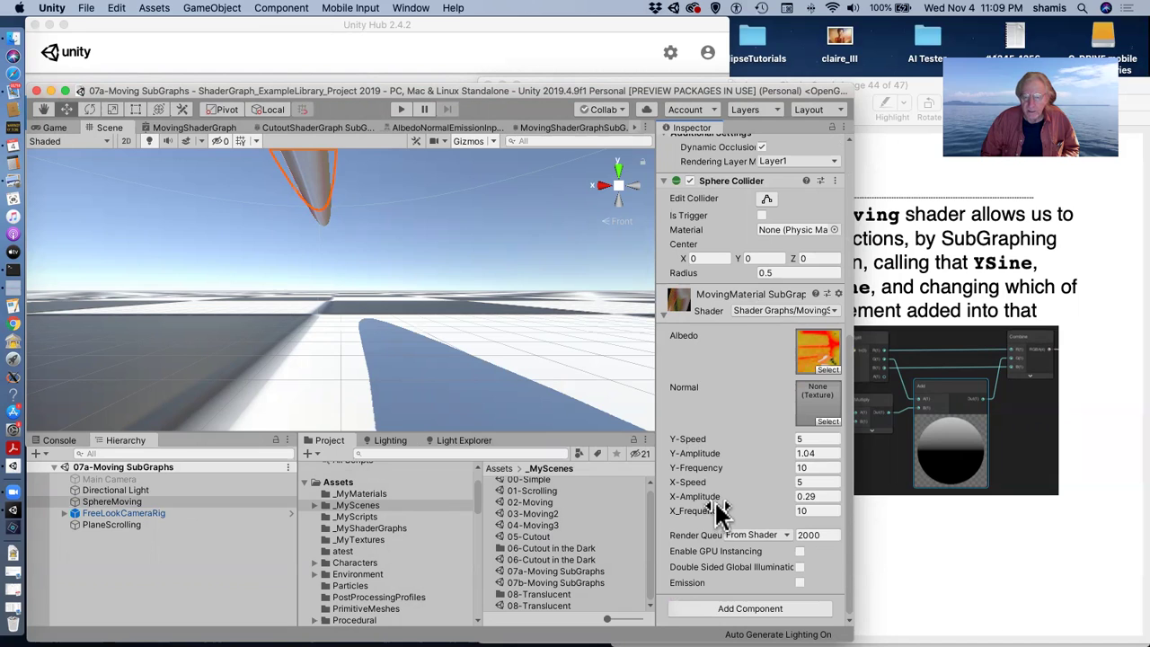
left_click(824, 496)
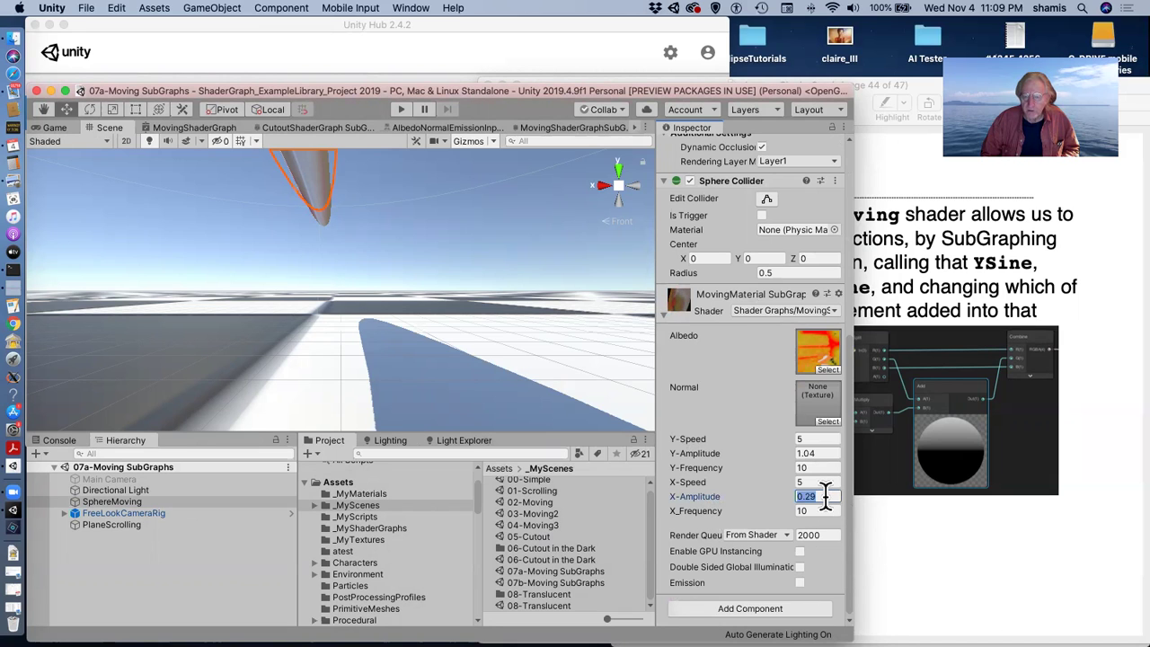
type("2")
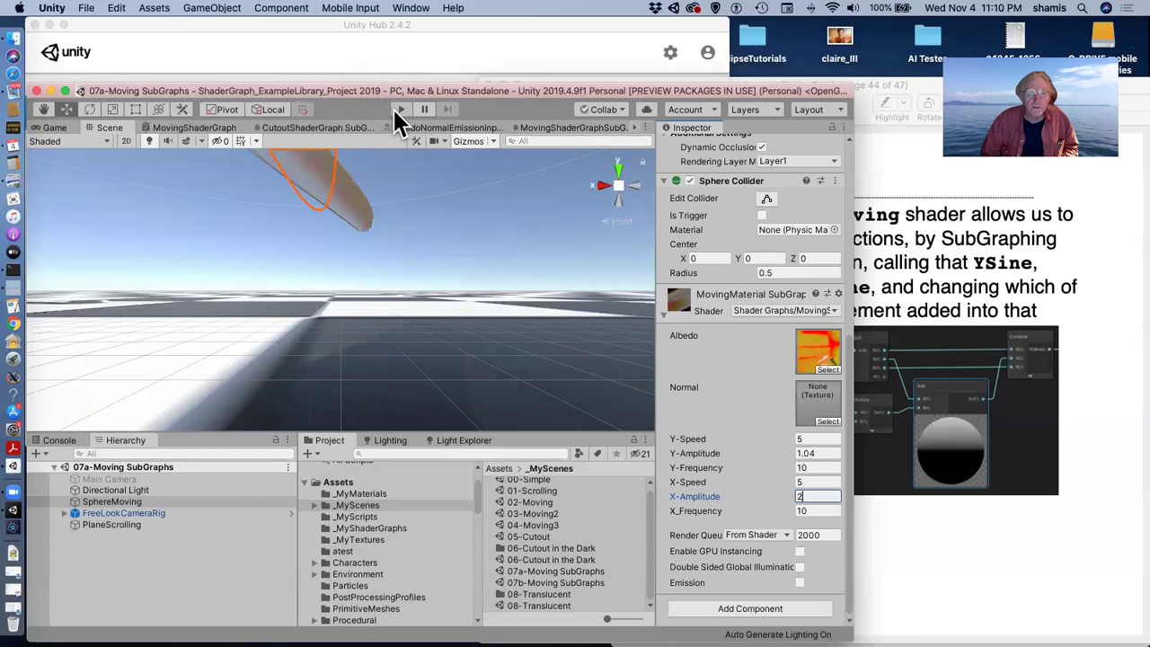
left_click(398, 109)
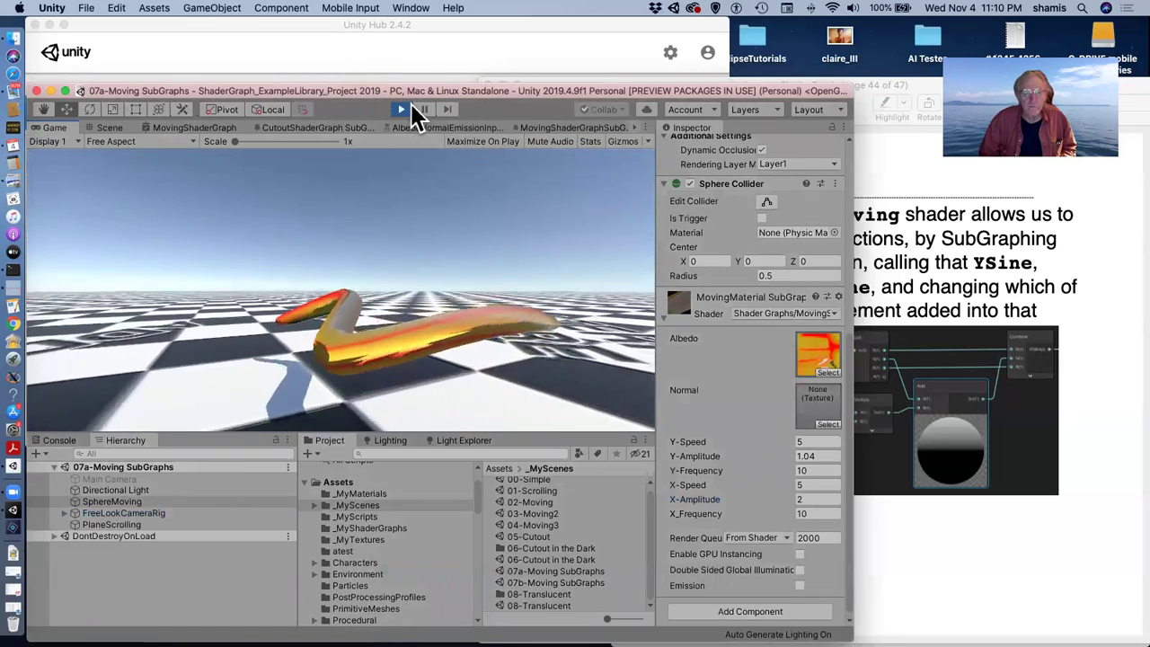
key("super+p")
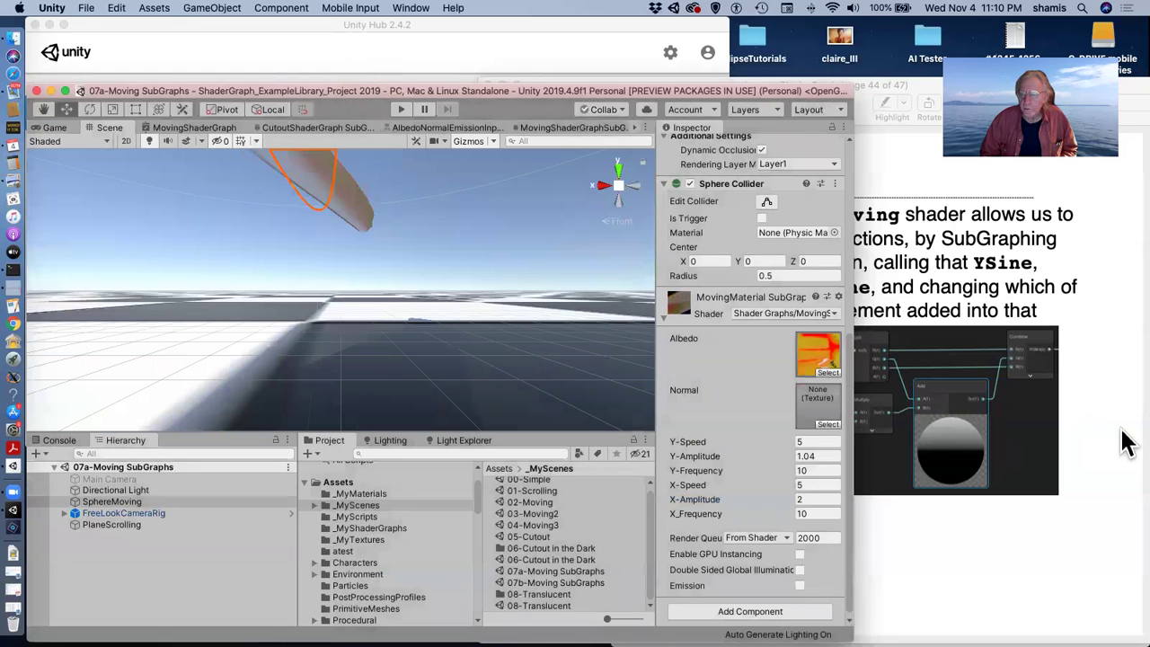
Switch to the lesson document in Preview and read on to the closing page 47
left_click(1075, 400)
key("Right")
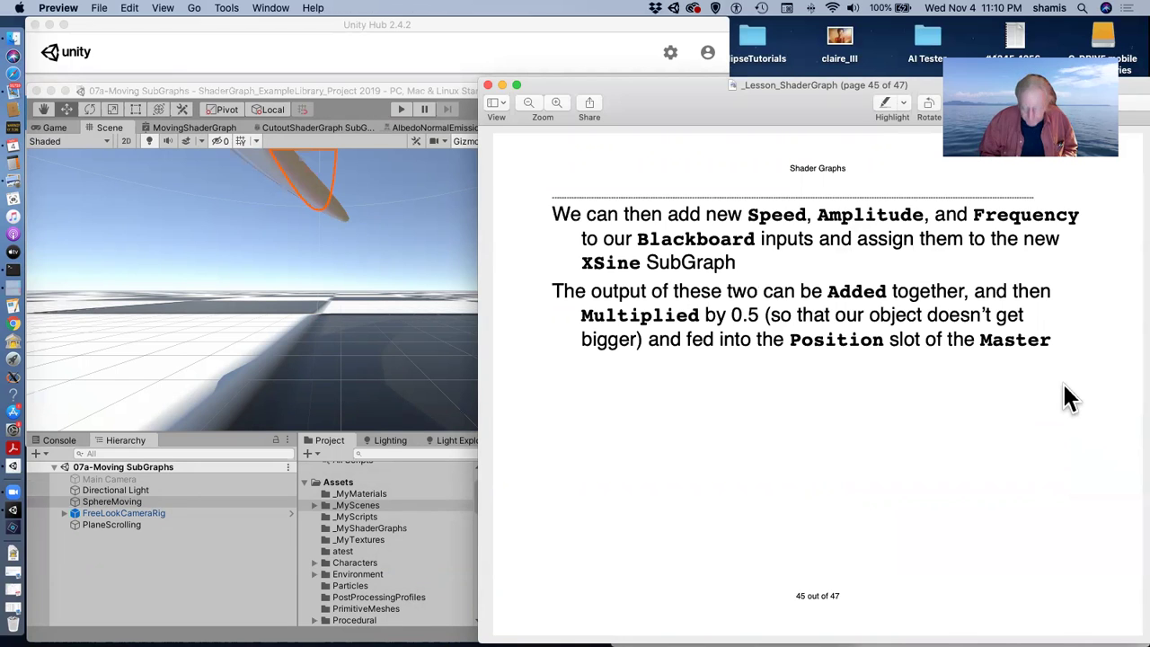
key("Right")
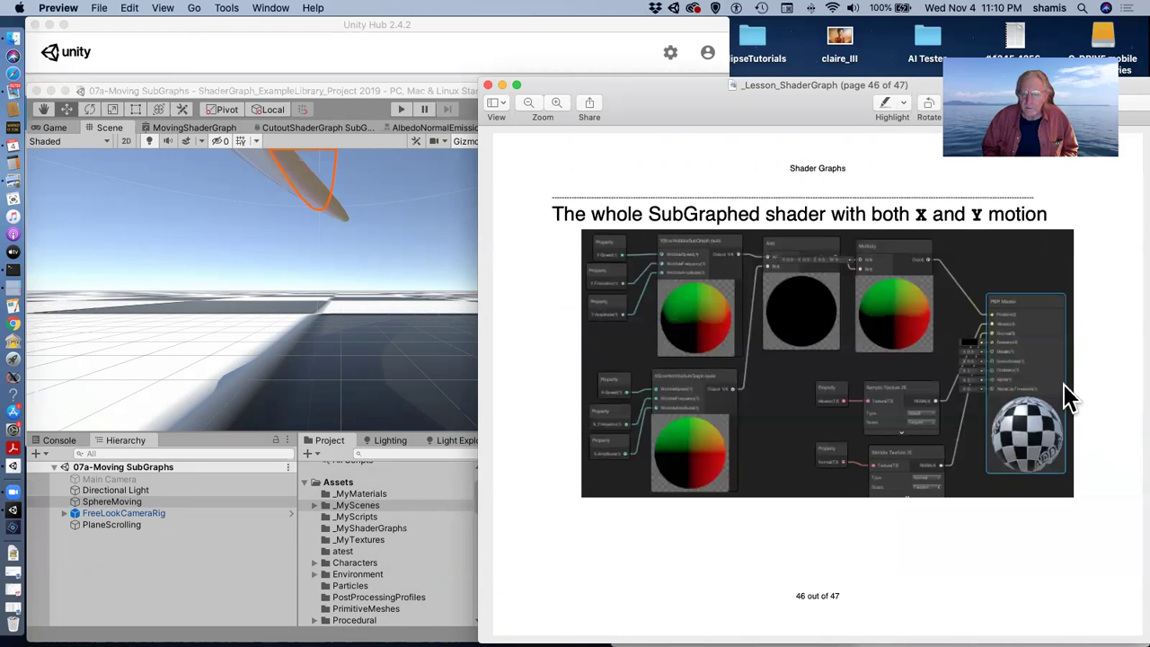
key("Right")
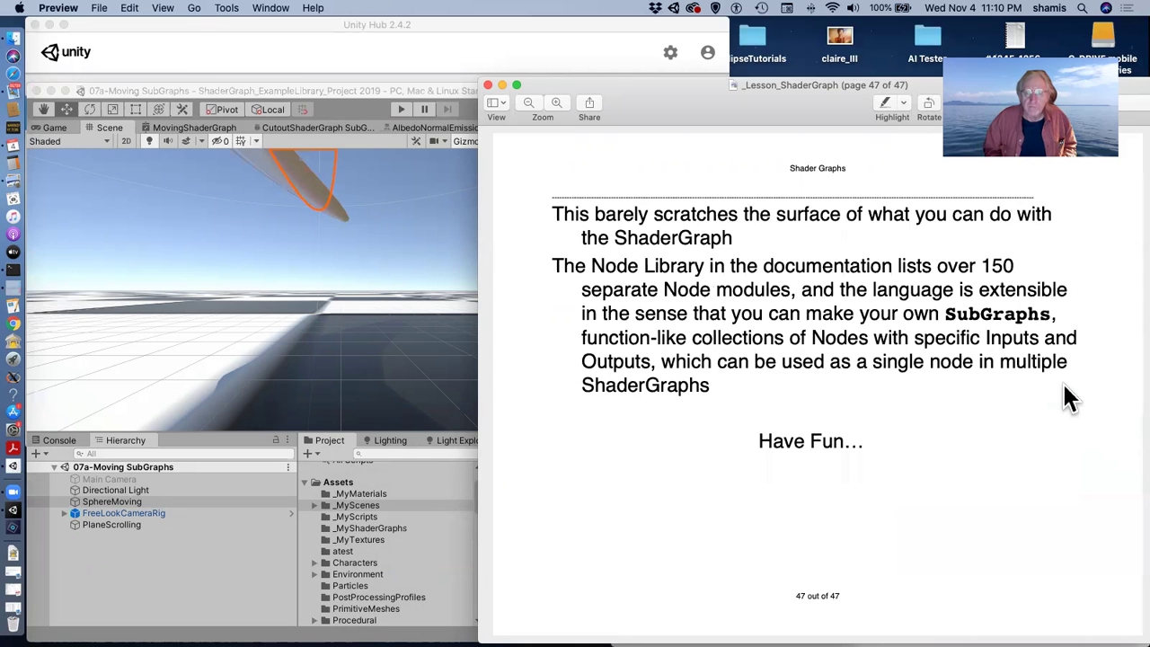